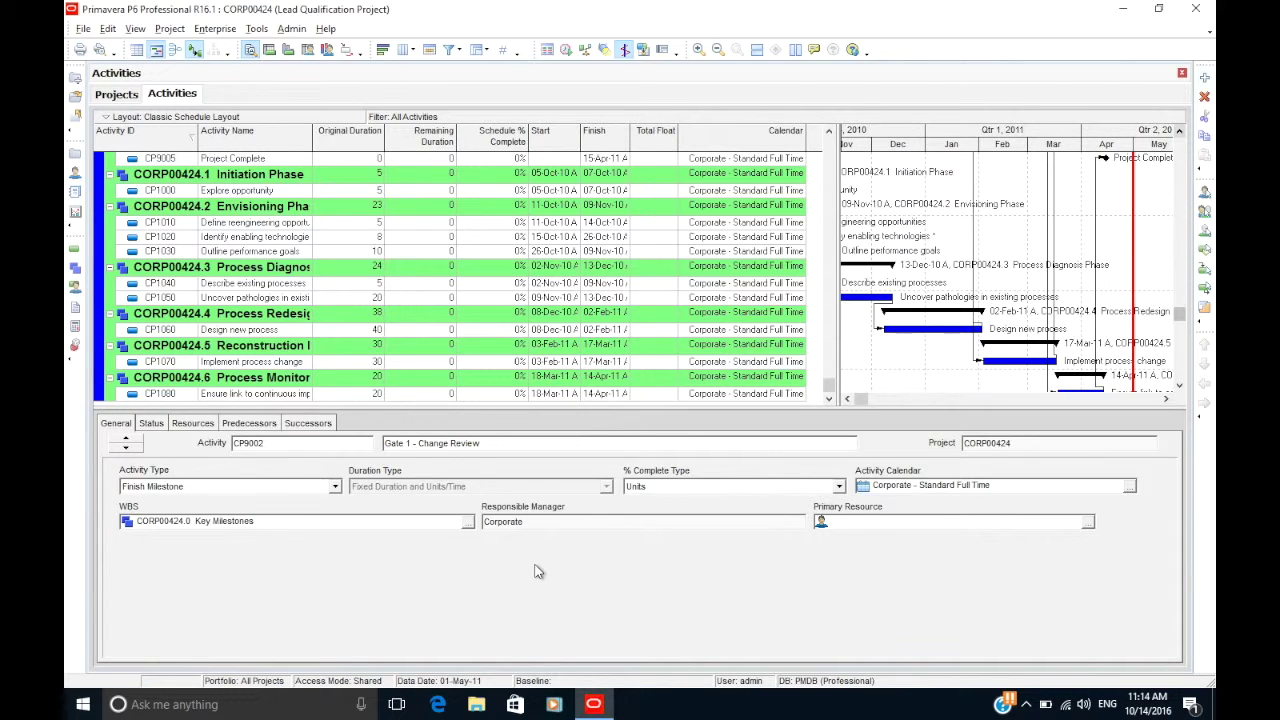
Open the enterprise calendars and look through the global, resource and project calendar lists
click(213, 30)
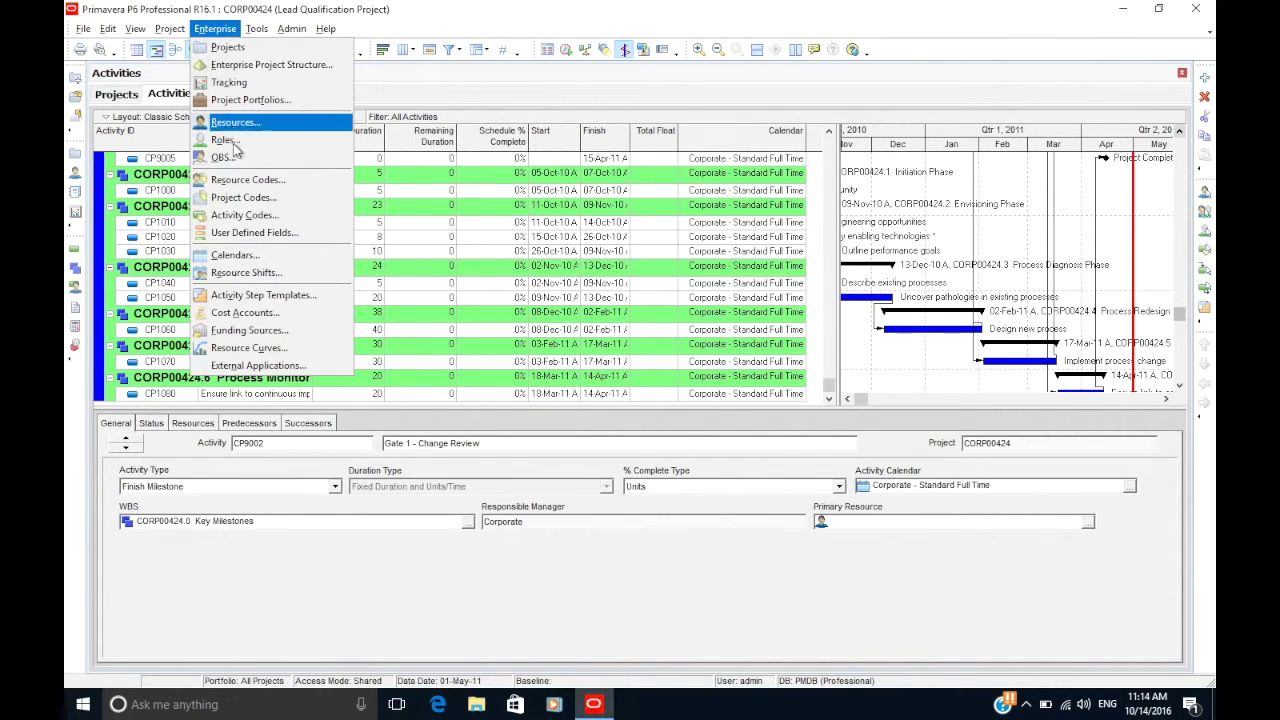
click(236, 255)
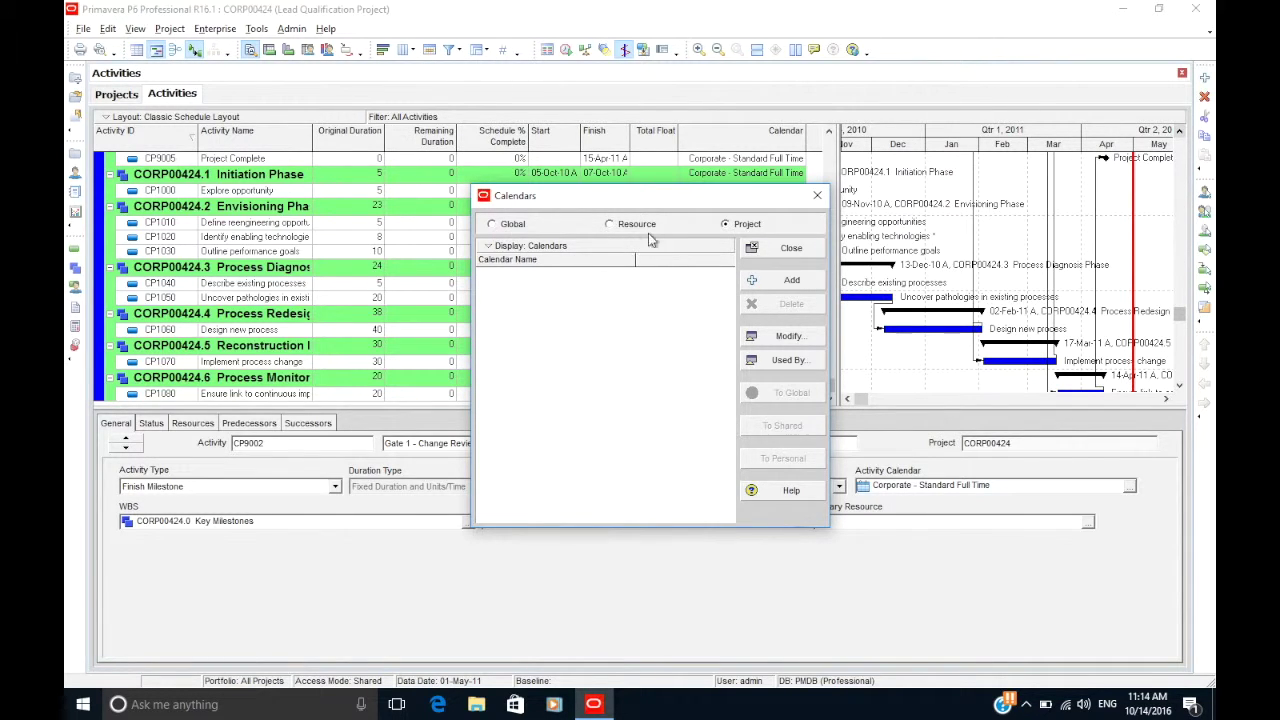
click(491, 226)
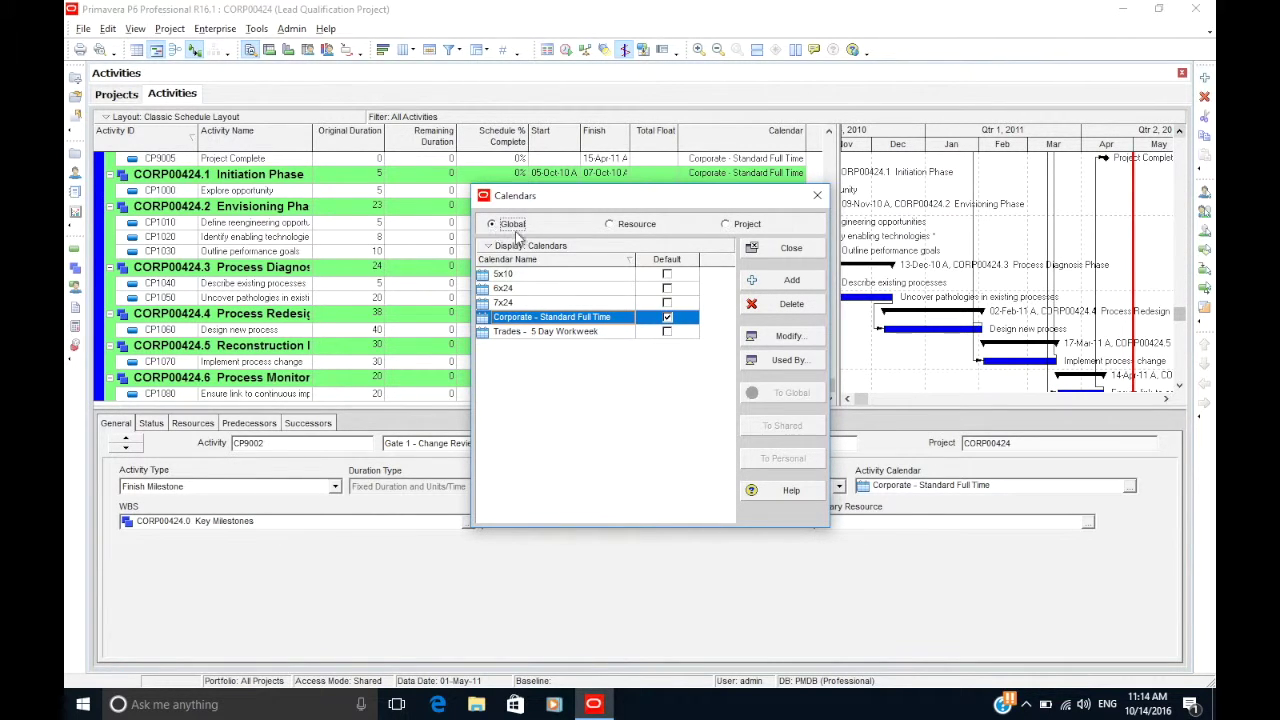
click(610, 225)
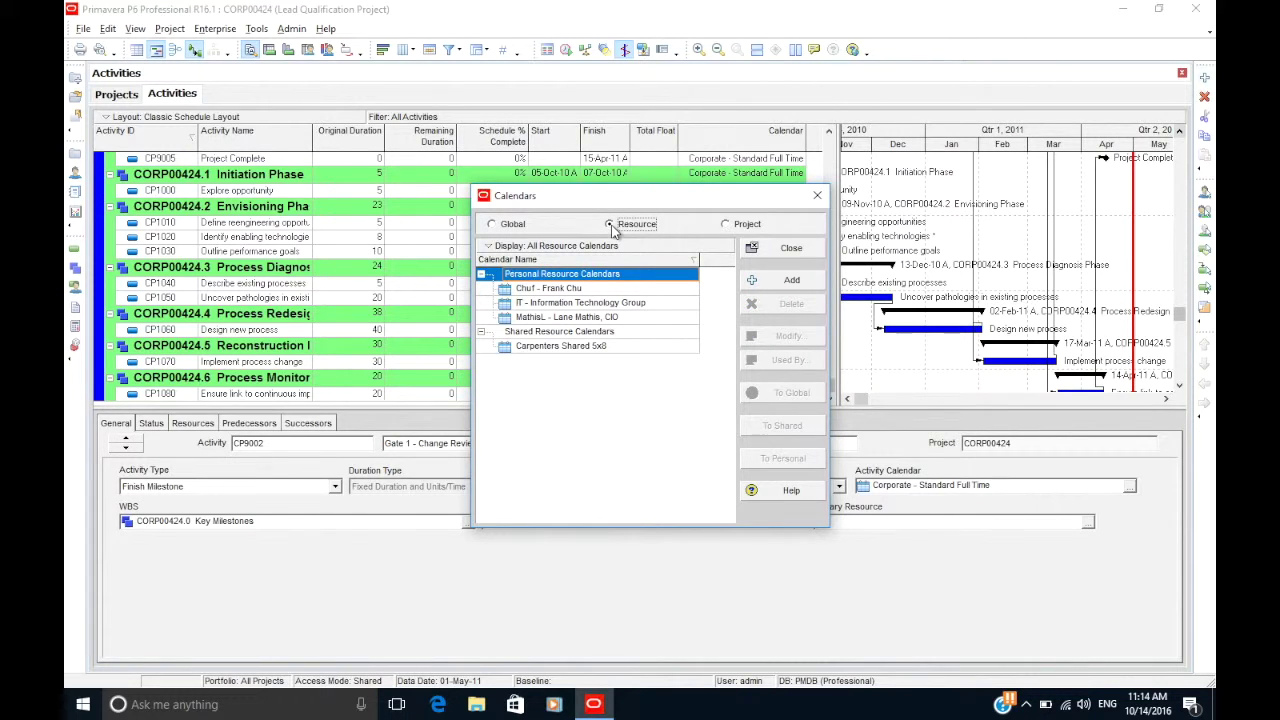
click(726, 225)
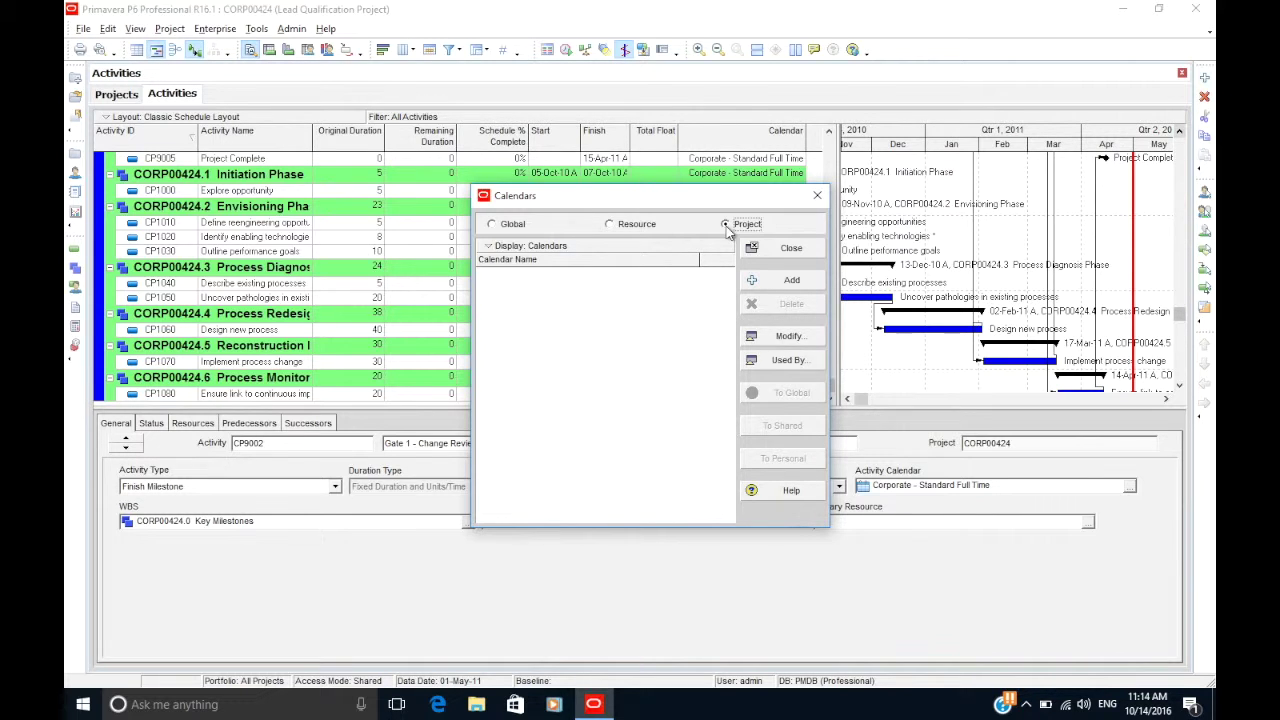
click(726, 225)
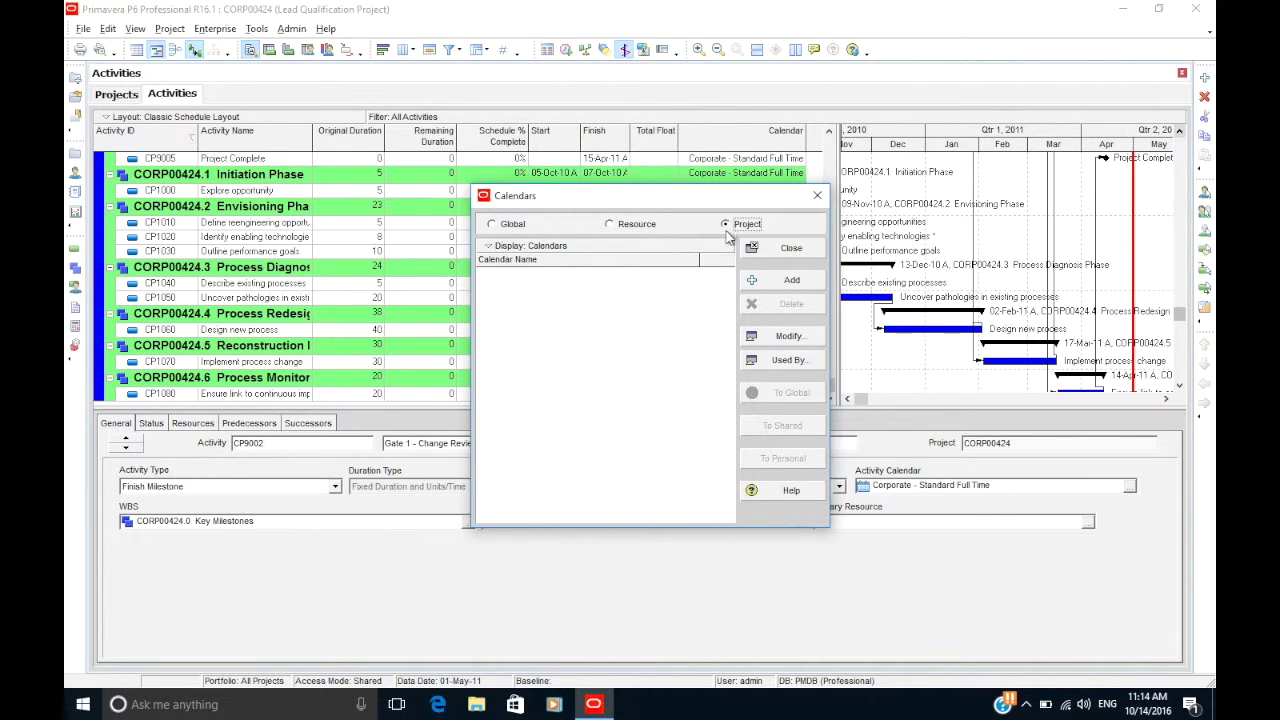
Add a project calendar copied from Corporate - Standard Full Time and name it Project Calendar
click(792, 283)
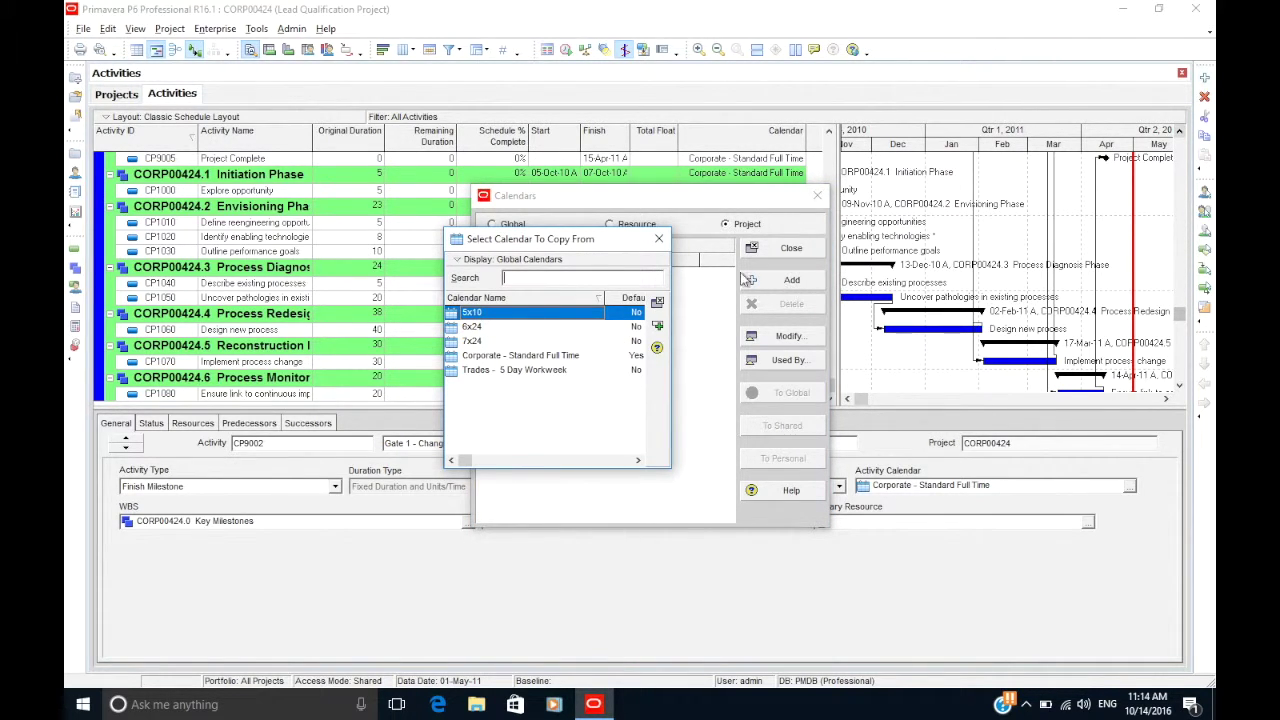
drag(604, 298, 593, 298)
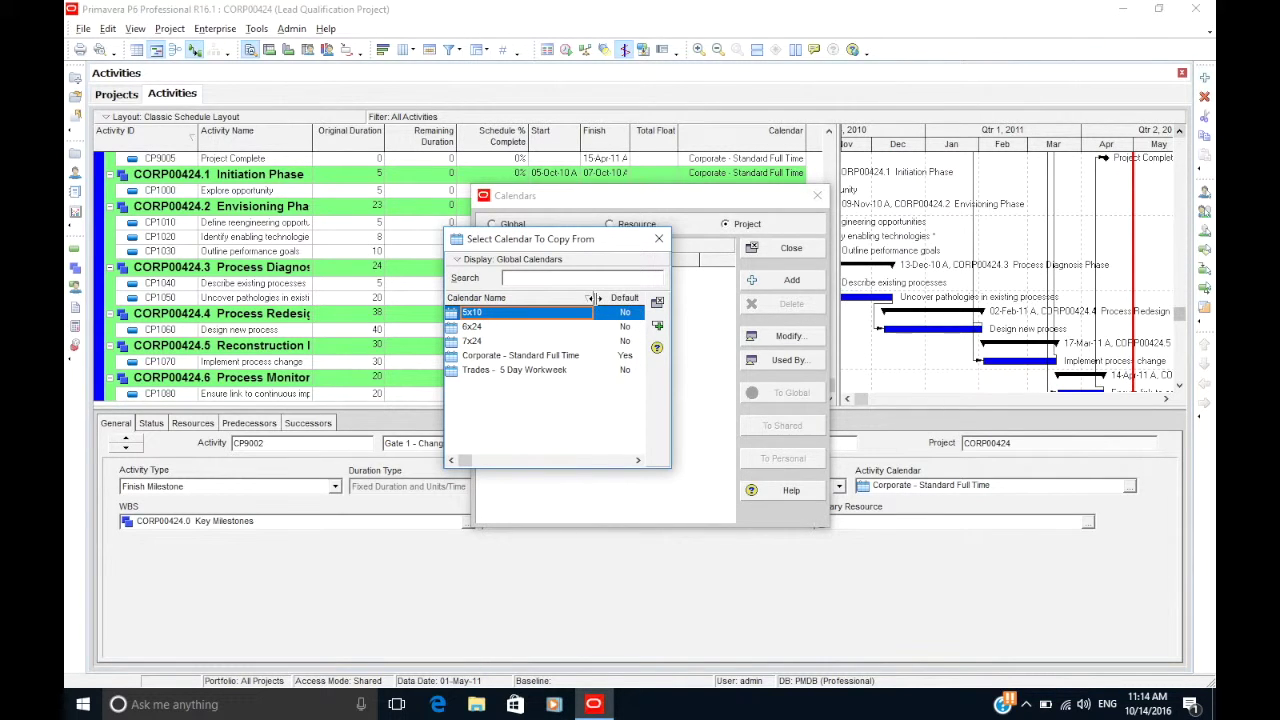
click(486, 358)
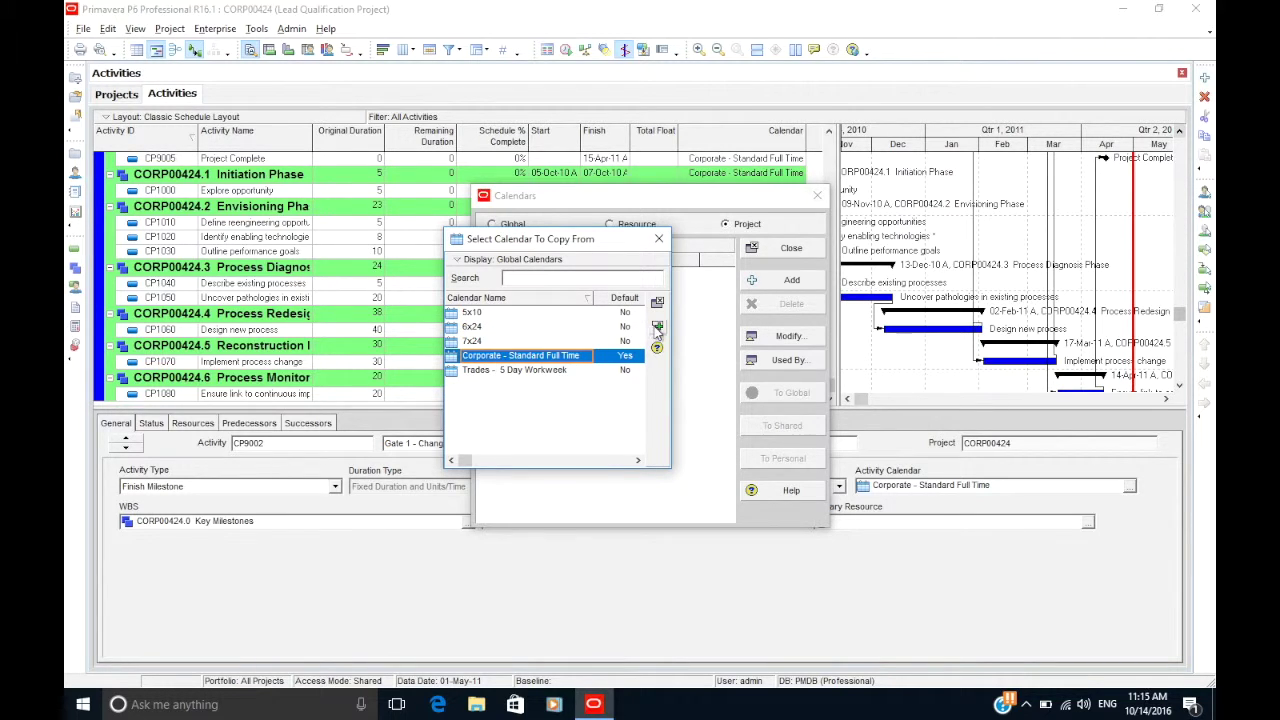
click(656, 328)
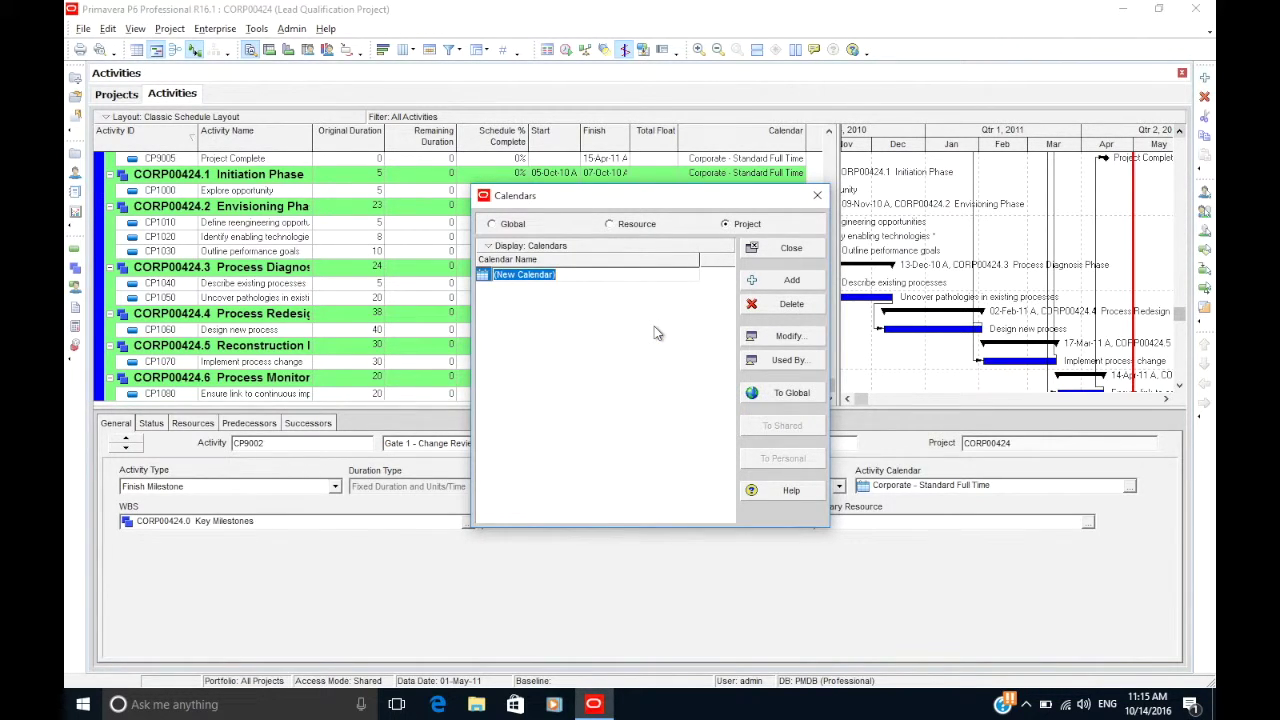
key(BackSpace)
text(Project Calendar)
key(Return)
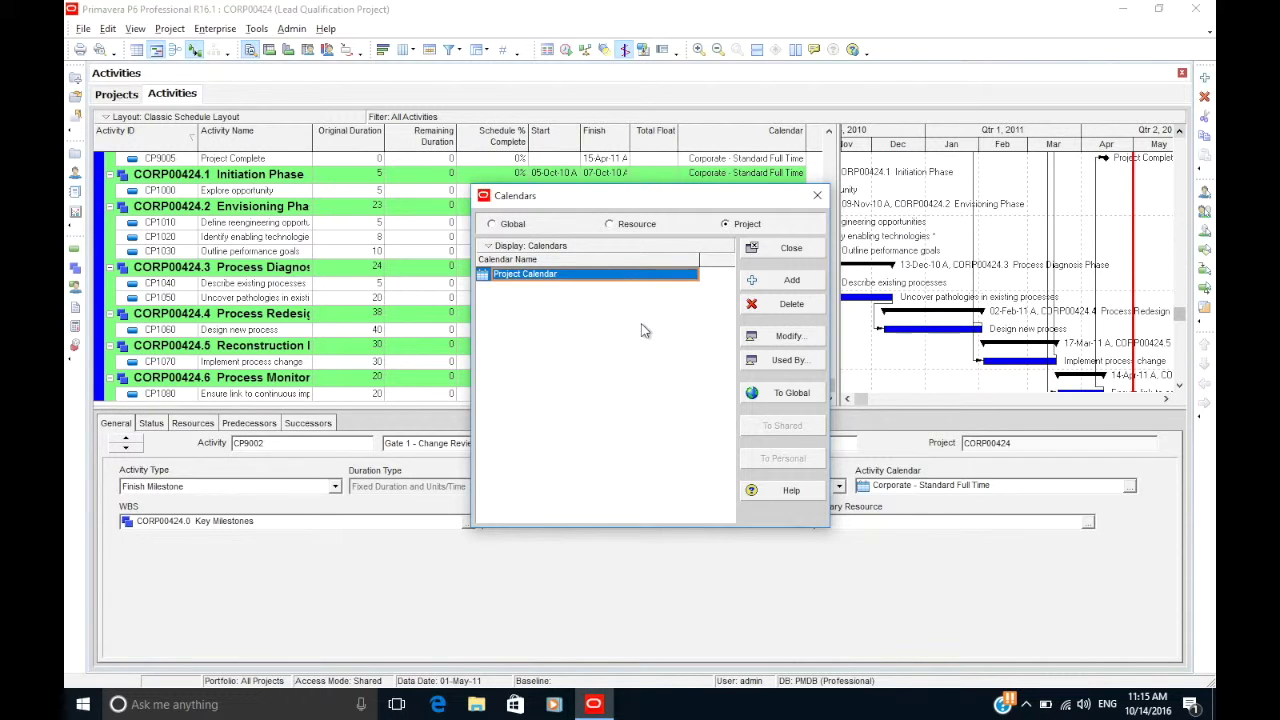
Open Project Calendar for modification and switch it to detailed work hours per day
click(778, 337)
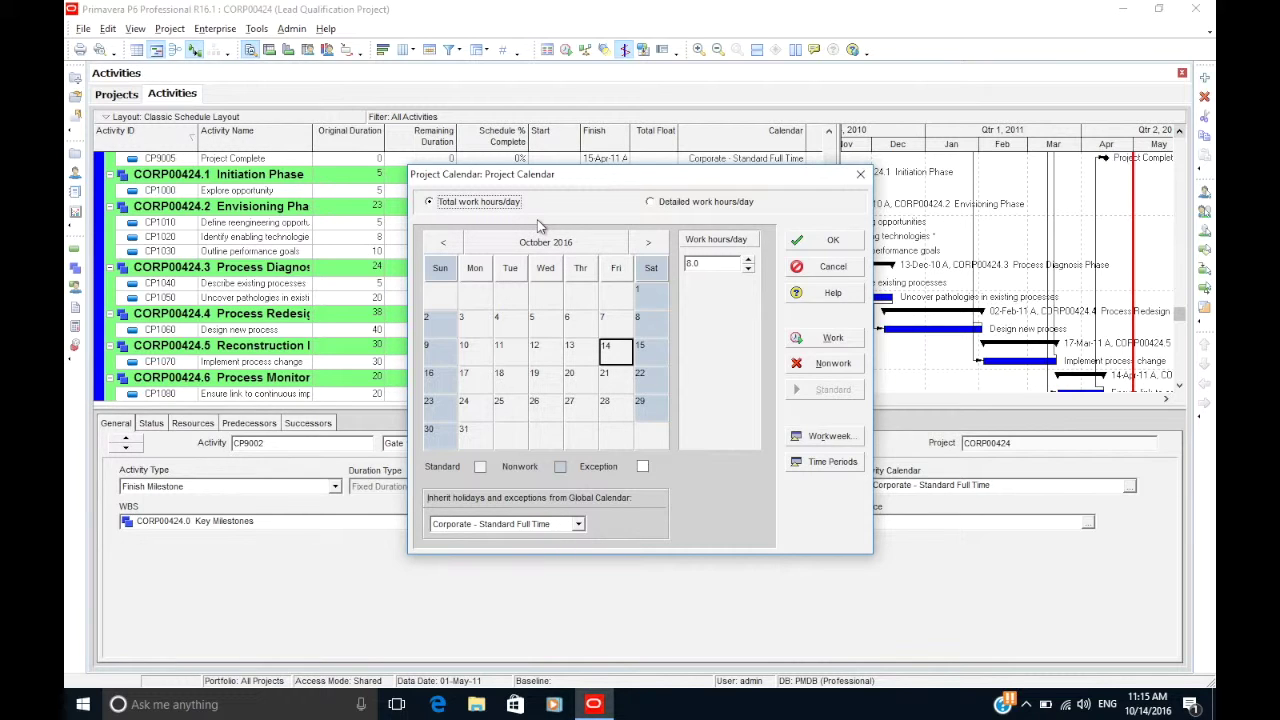
click(652, 203)
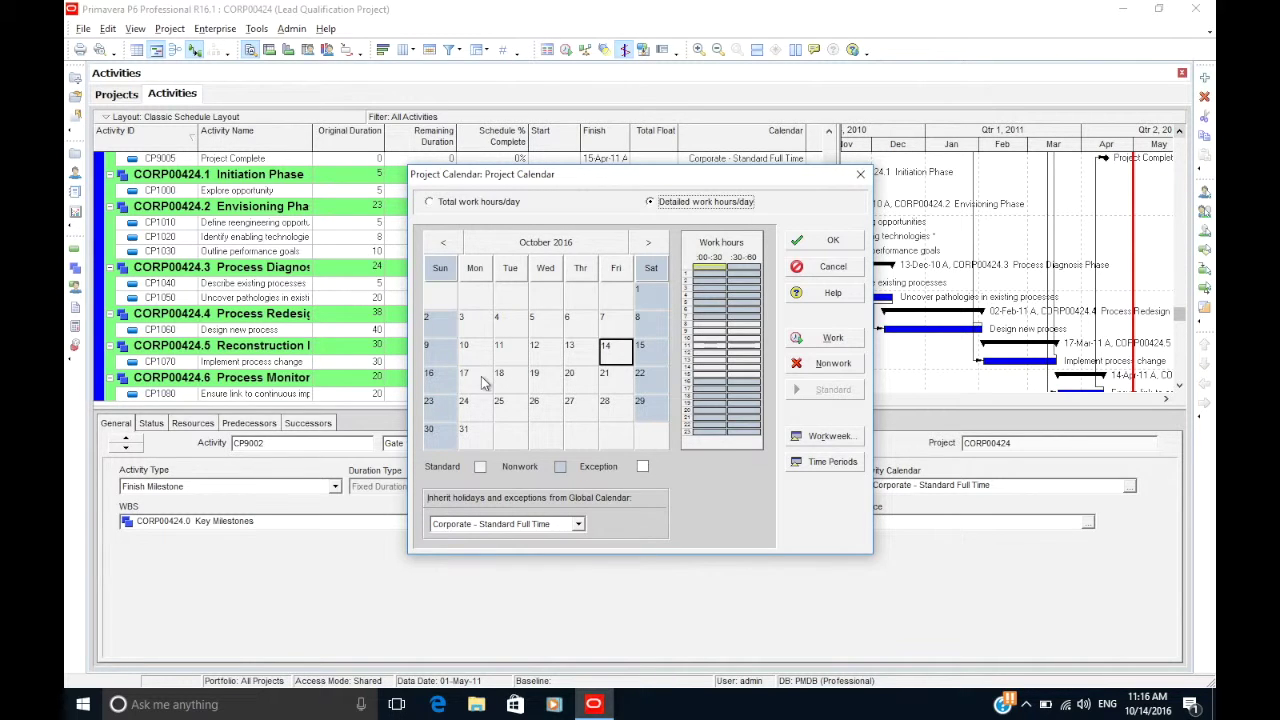
Make Monday, October 3, 2016 a nonwork day in the project calendar
click(484, 330)
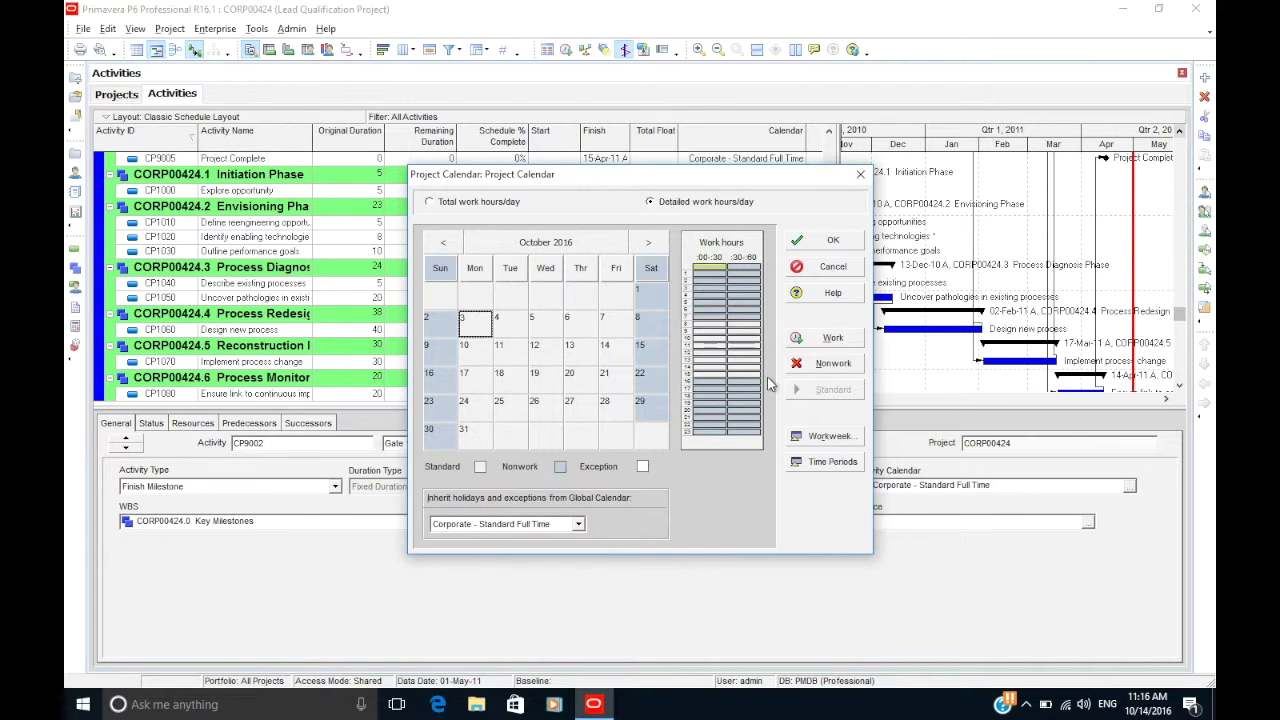
click(822, 368)
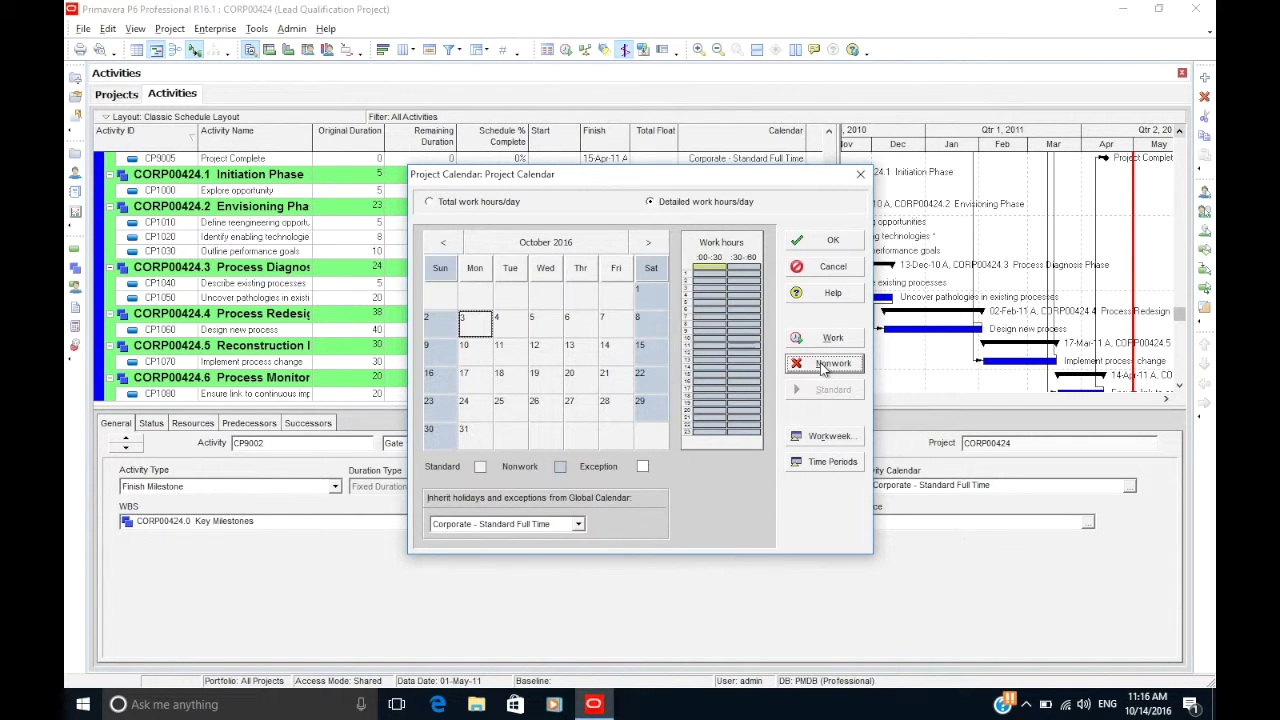
click(822, 368)
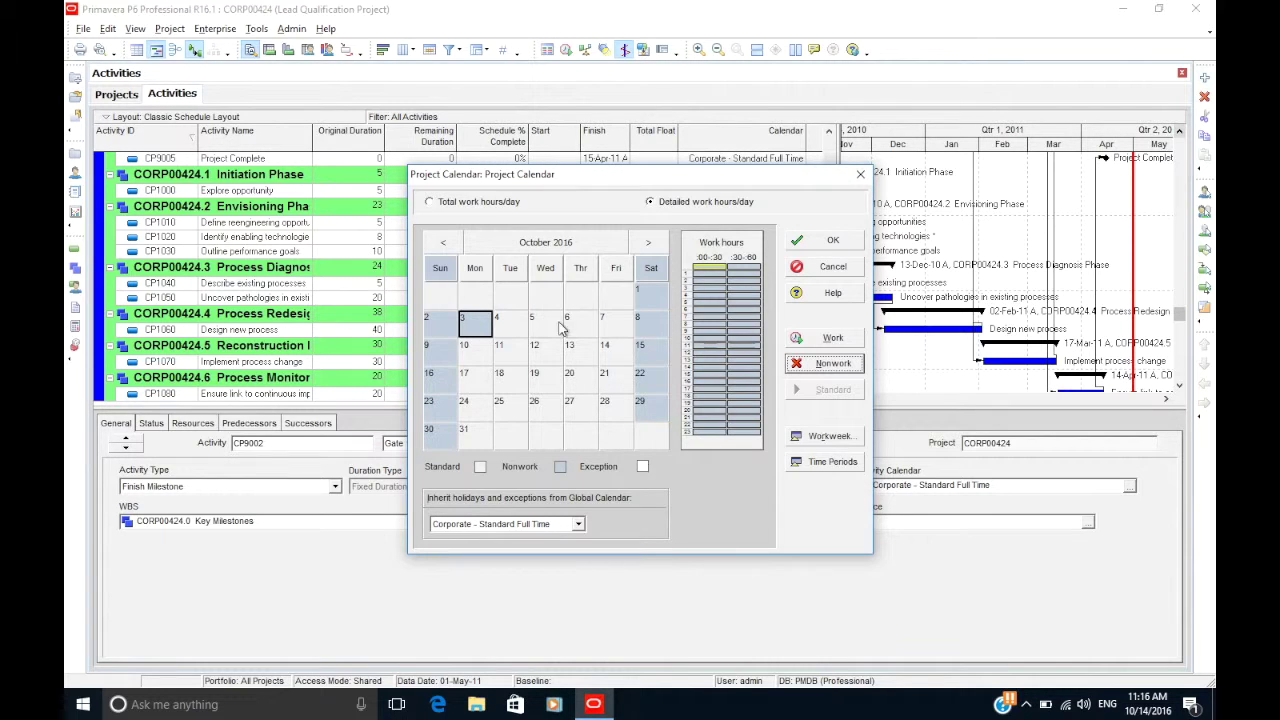
Make Saturday, October 8, 2016 a workday and replace its daytime work hours with early-morning hours
click(648, 332)
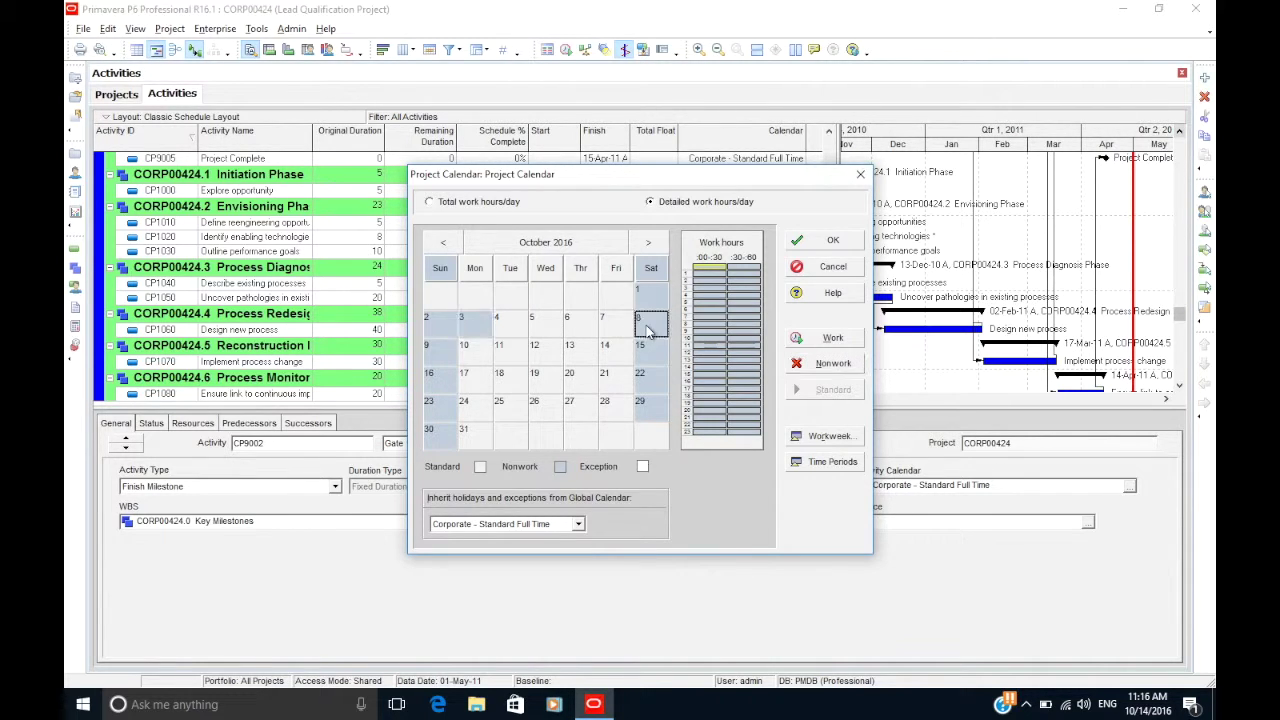
click(822, 343)
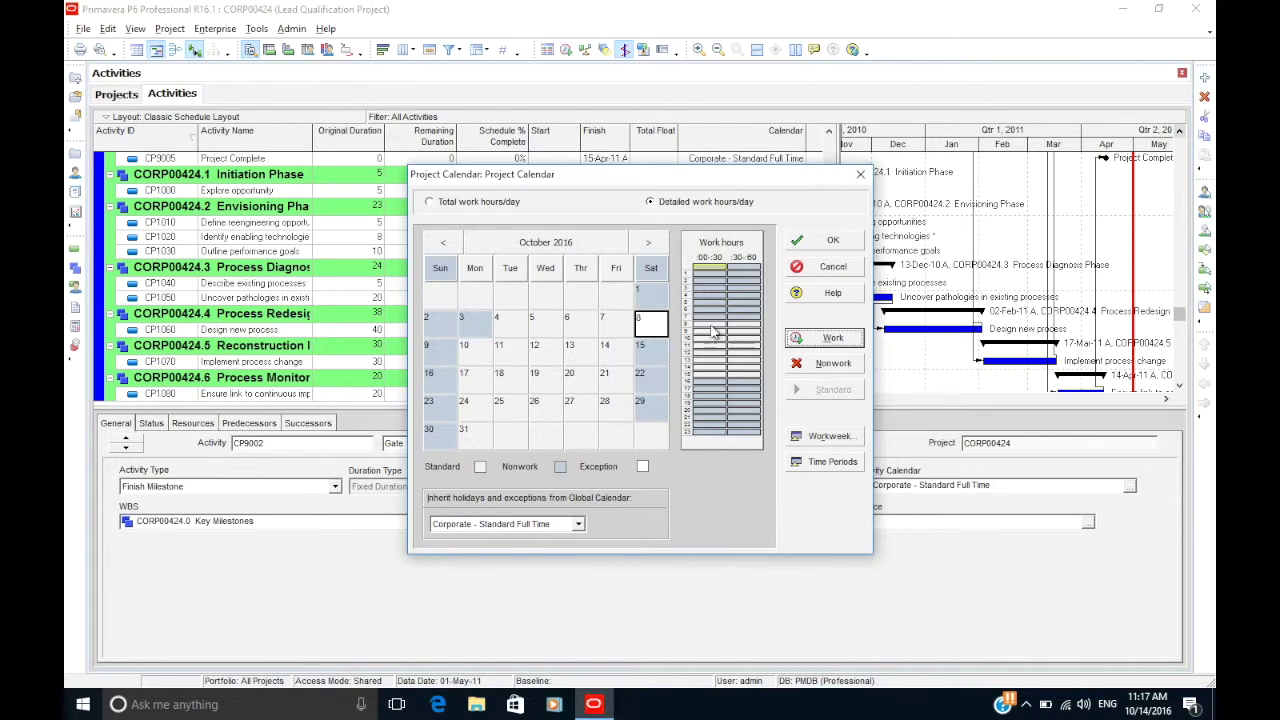
drag(703, 316, 752, 380)
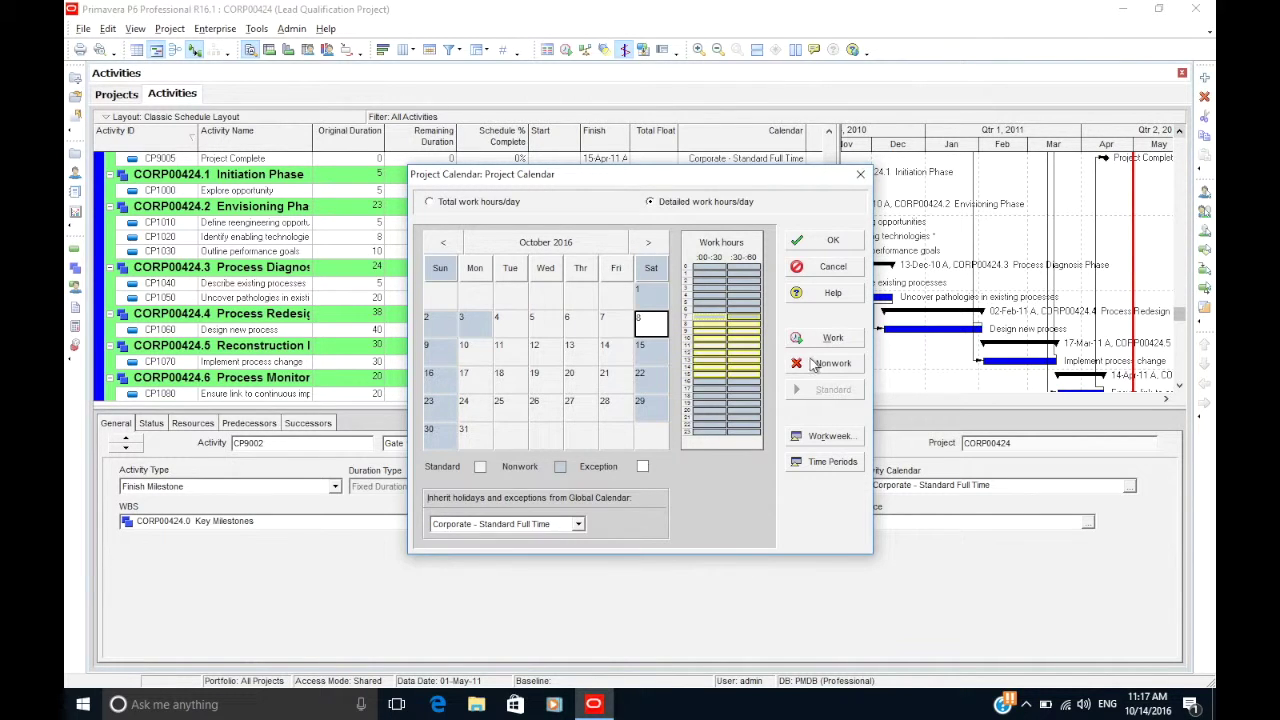
click(813, 364)
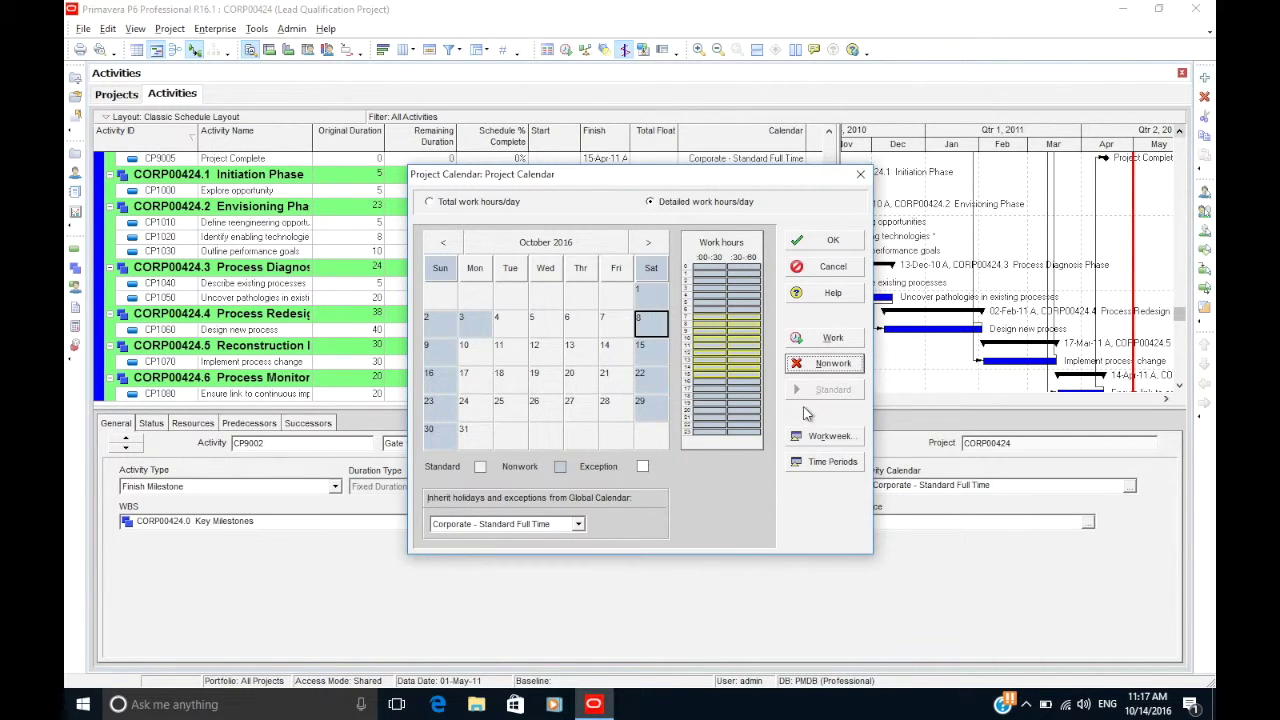
drag(710, 283, 752, 312)
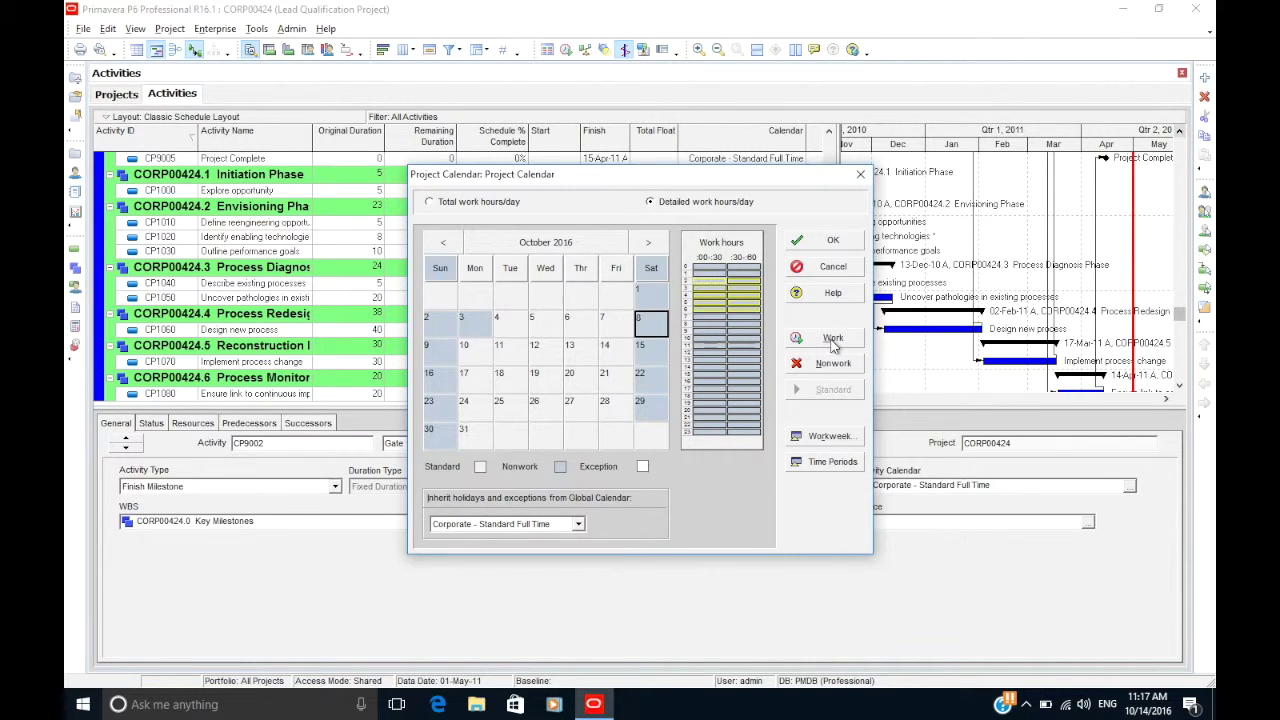
click(832, 340)
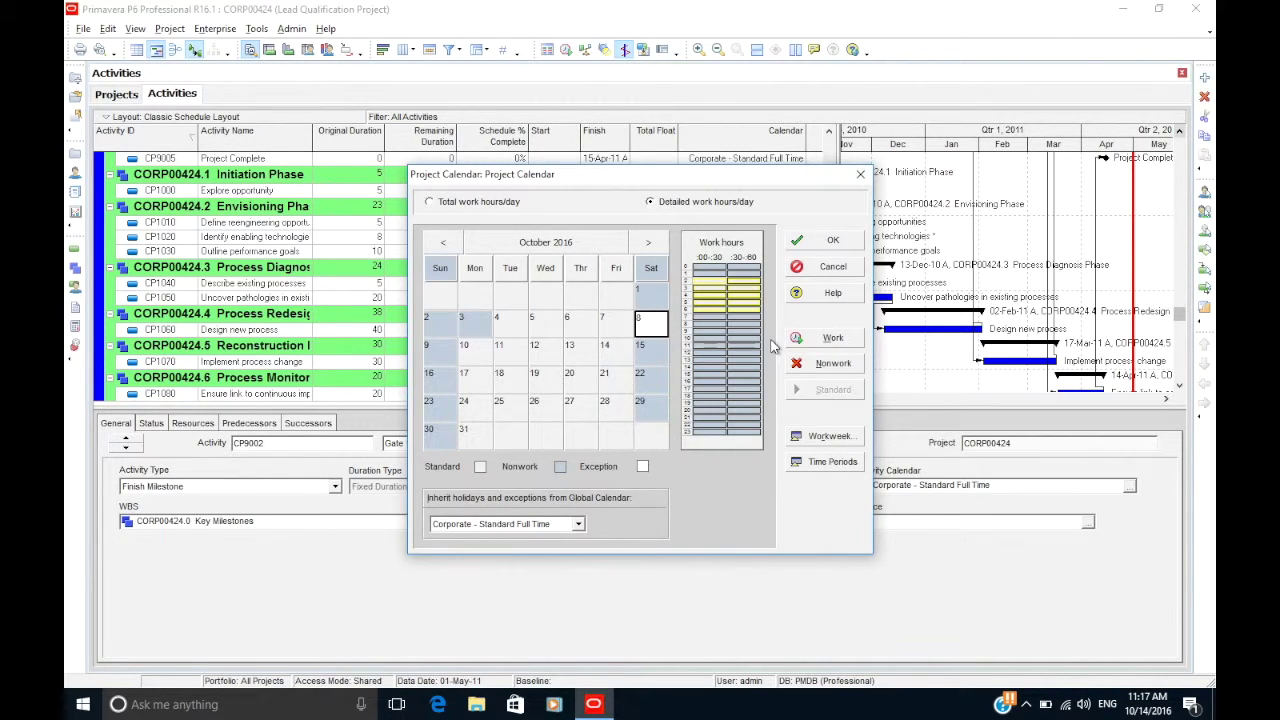
Reset October 8 and October 3, 2016 to the calendar's standard work hours
click(658, 330)
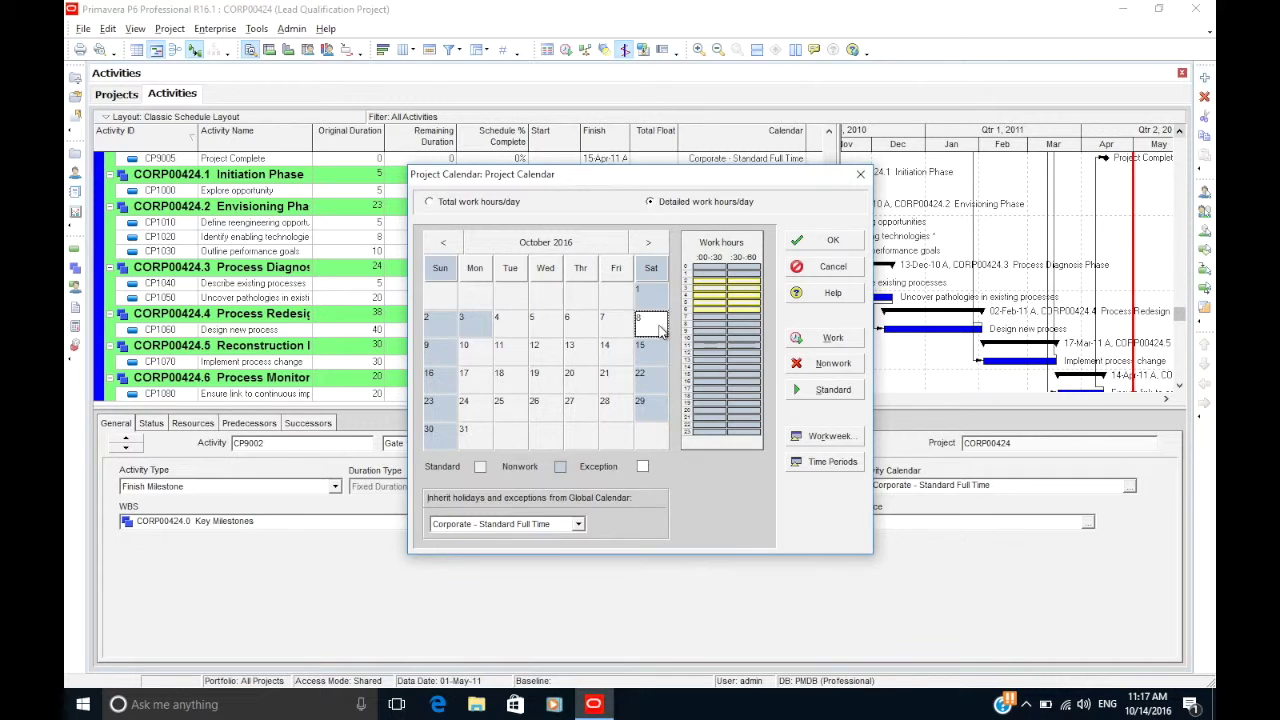
click(821, 397)
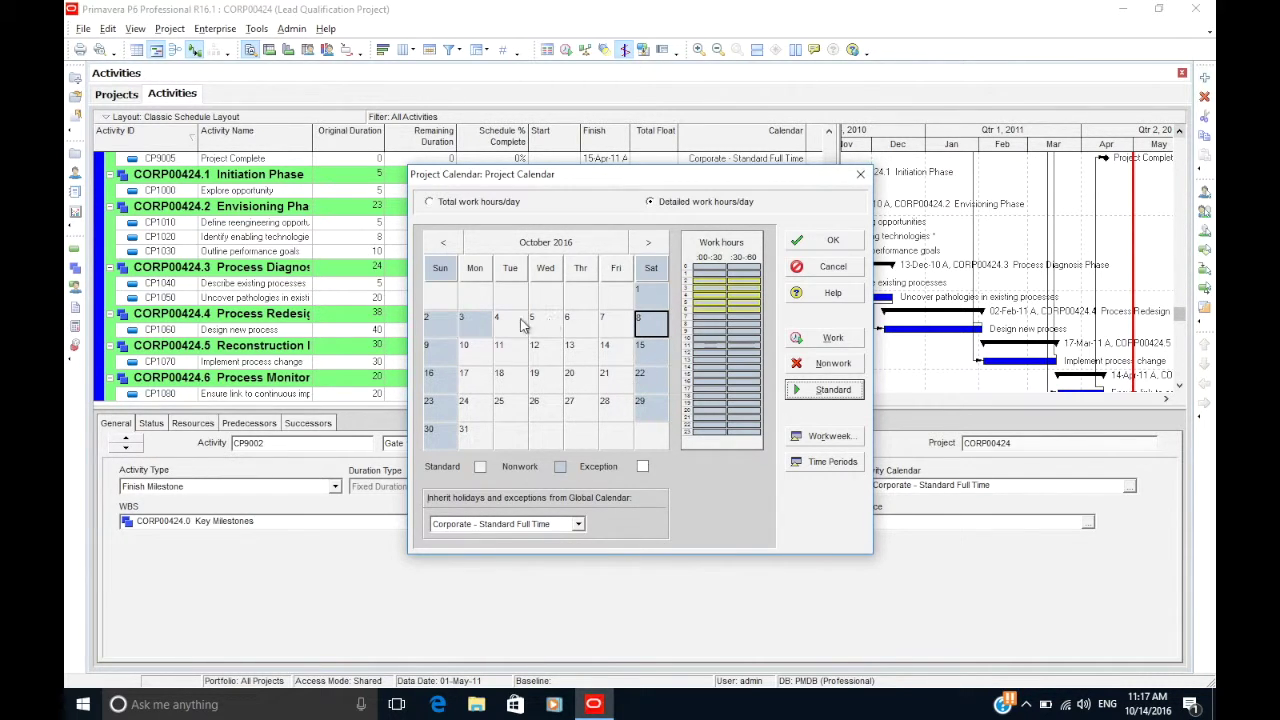
click(484, 328)
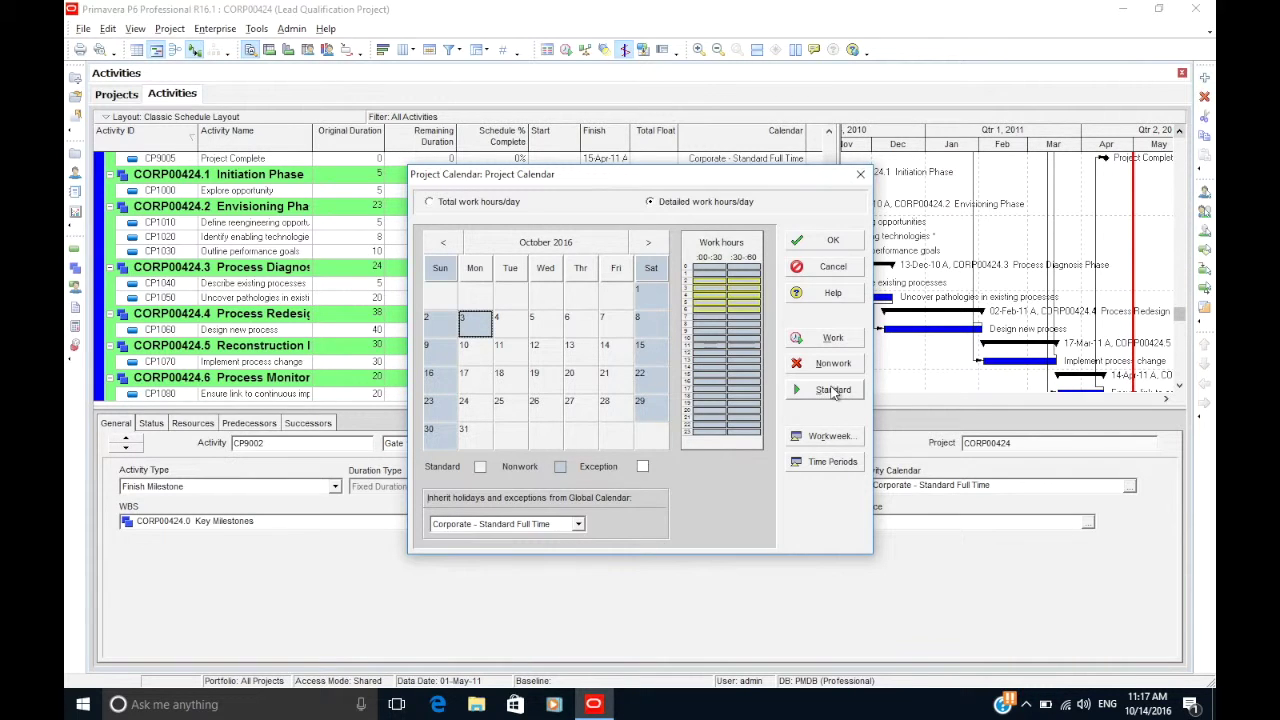
click(833, 392)
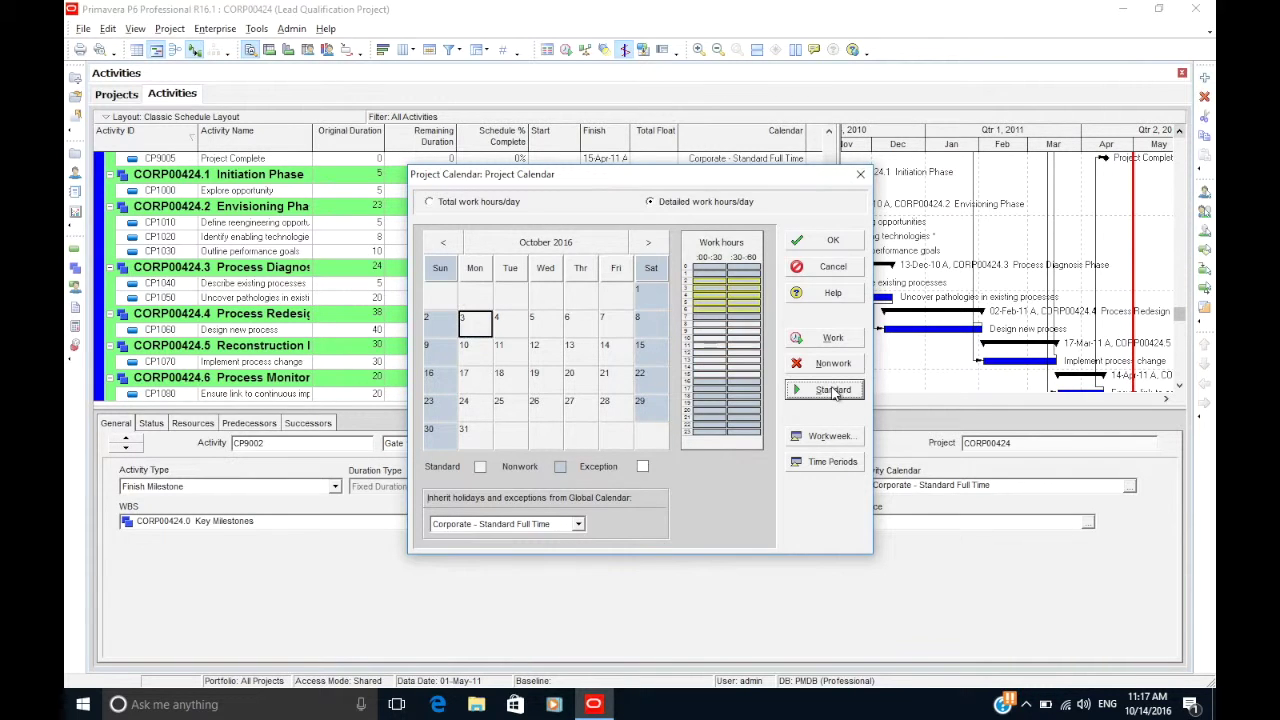
click(755, 374)
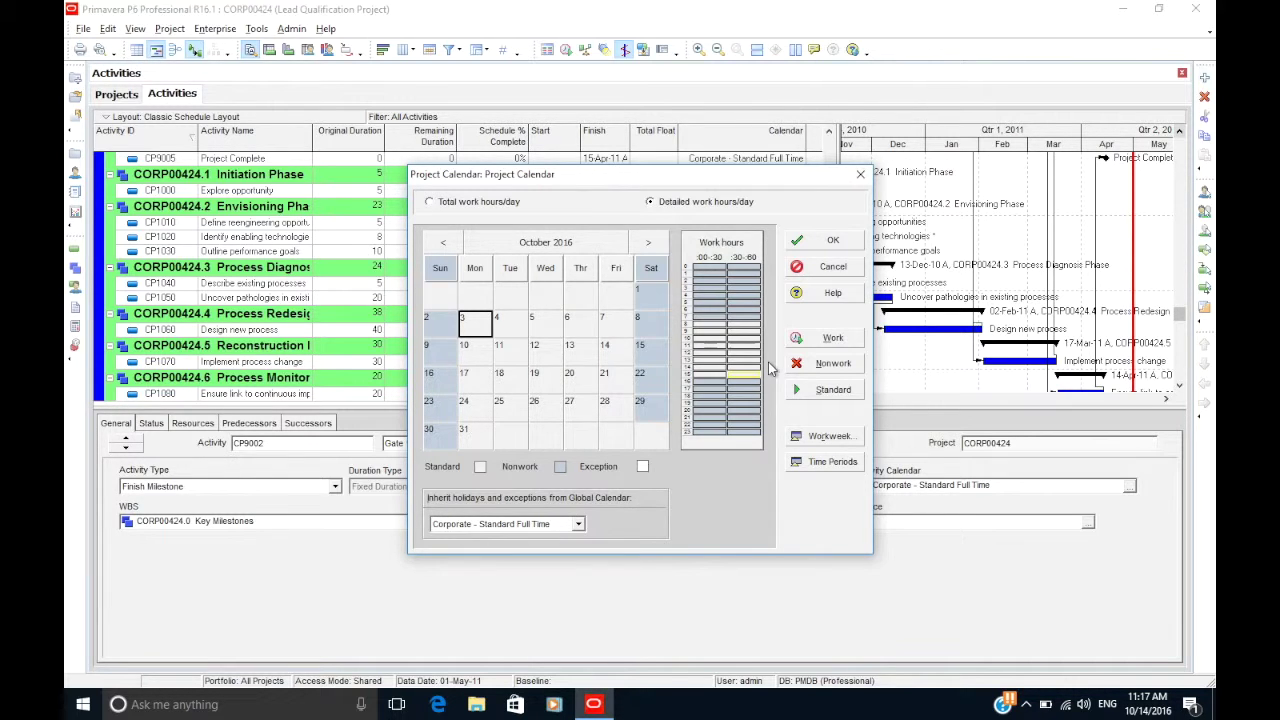
Review the calendar's standard weekly work hours from Monday to Thursday and its work hours per time period
click(812, 436)
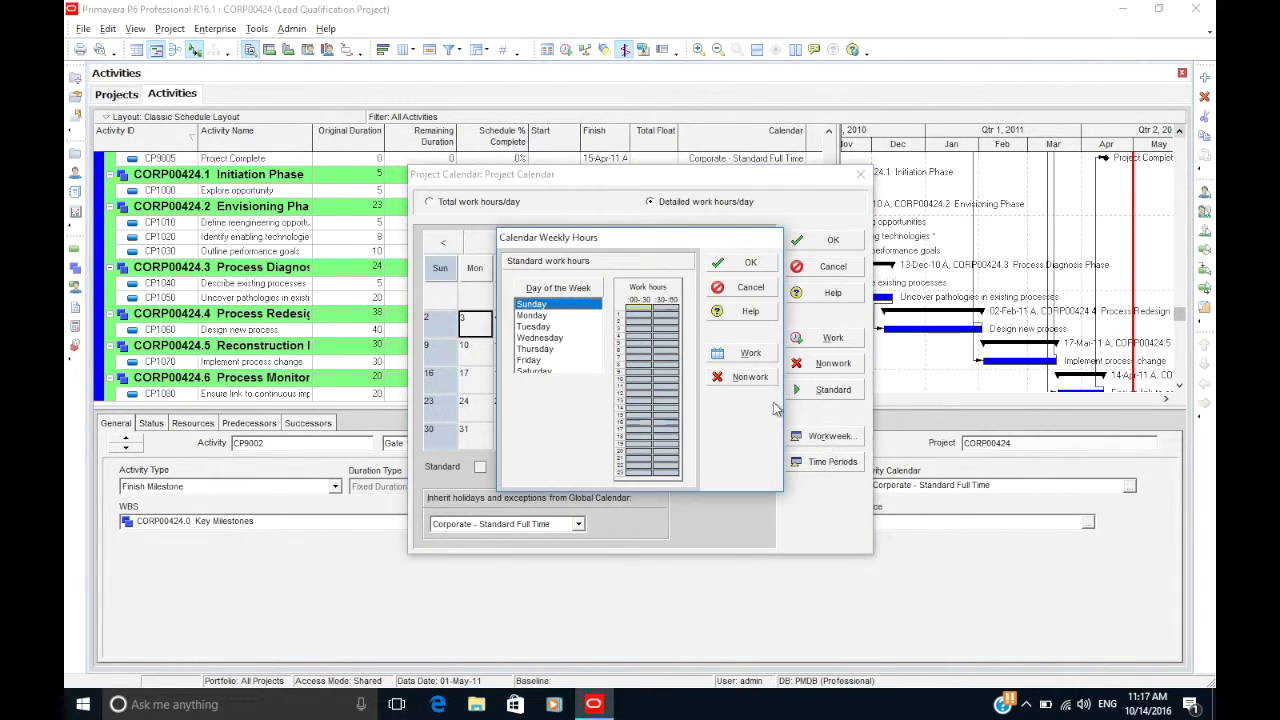
click(560, 316)
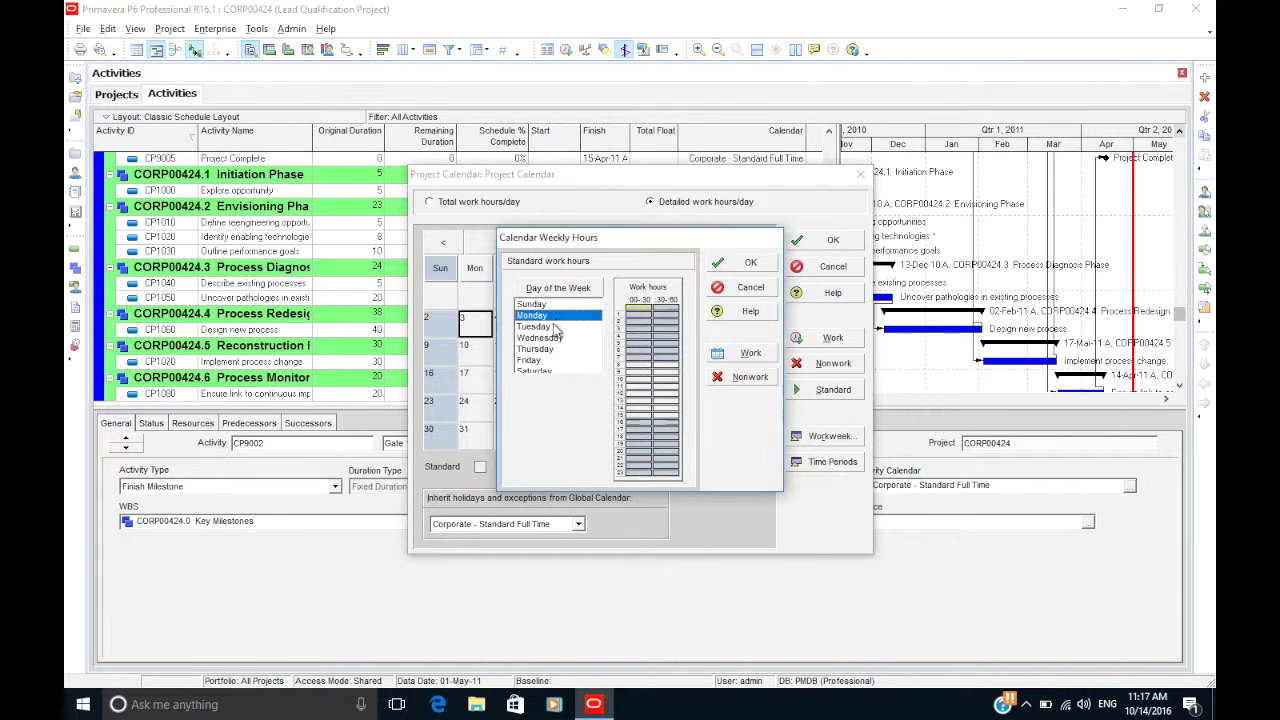
click(556, 328)
click(557, 338)
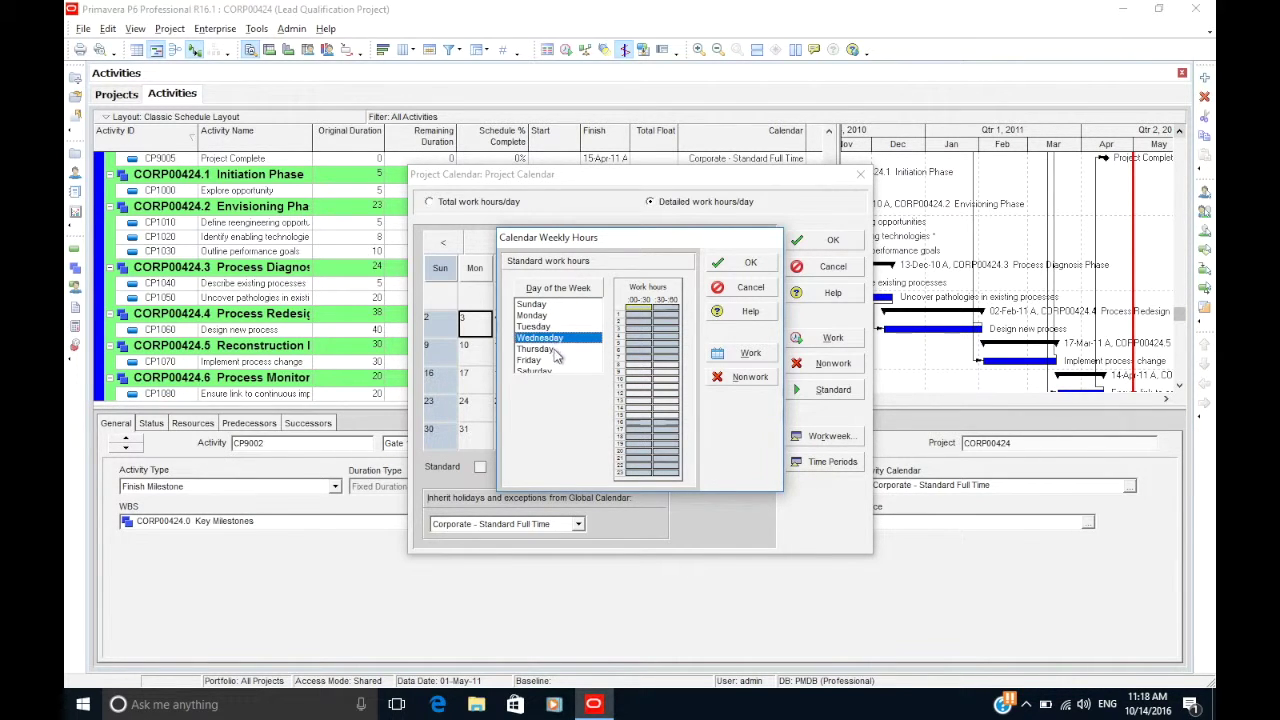
click(556, 349)
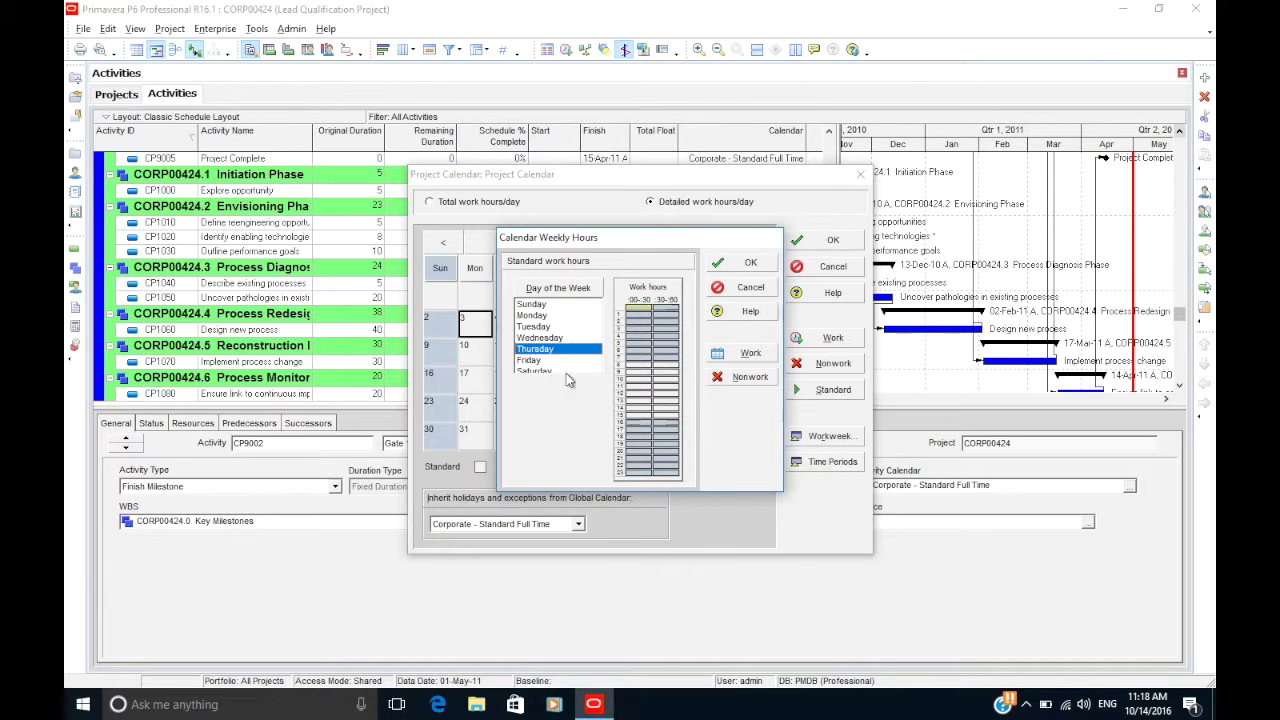
click(748, 262)
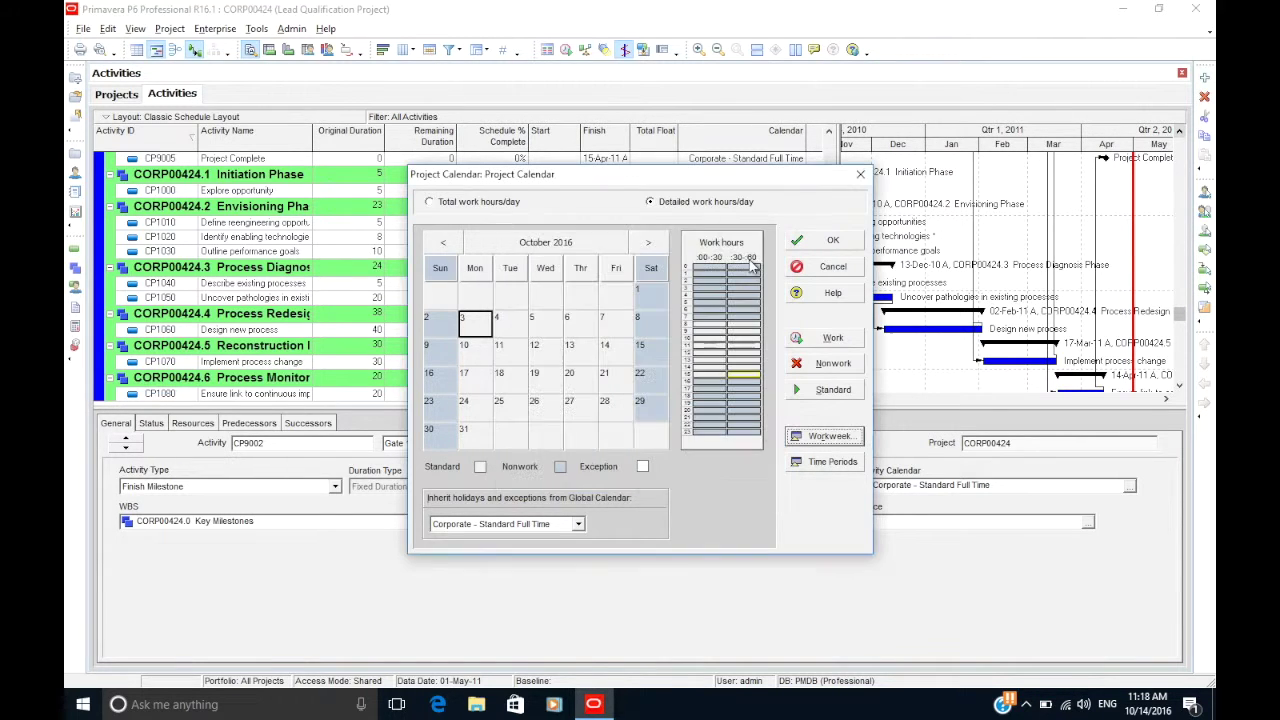
click(821, 461)
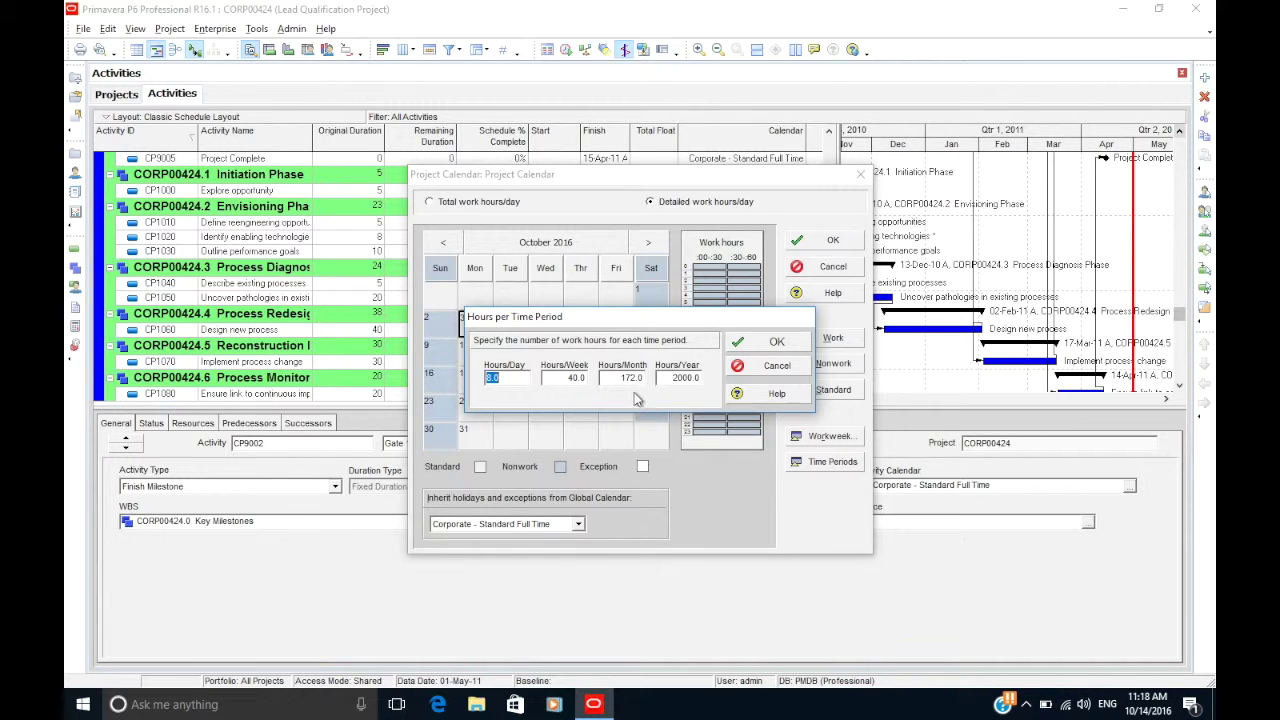
click(768, 349)
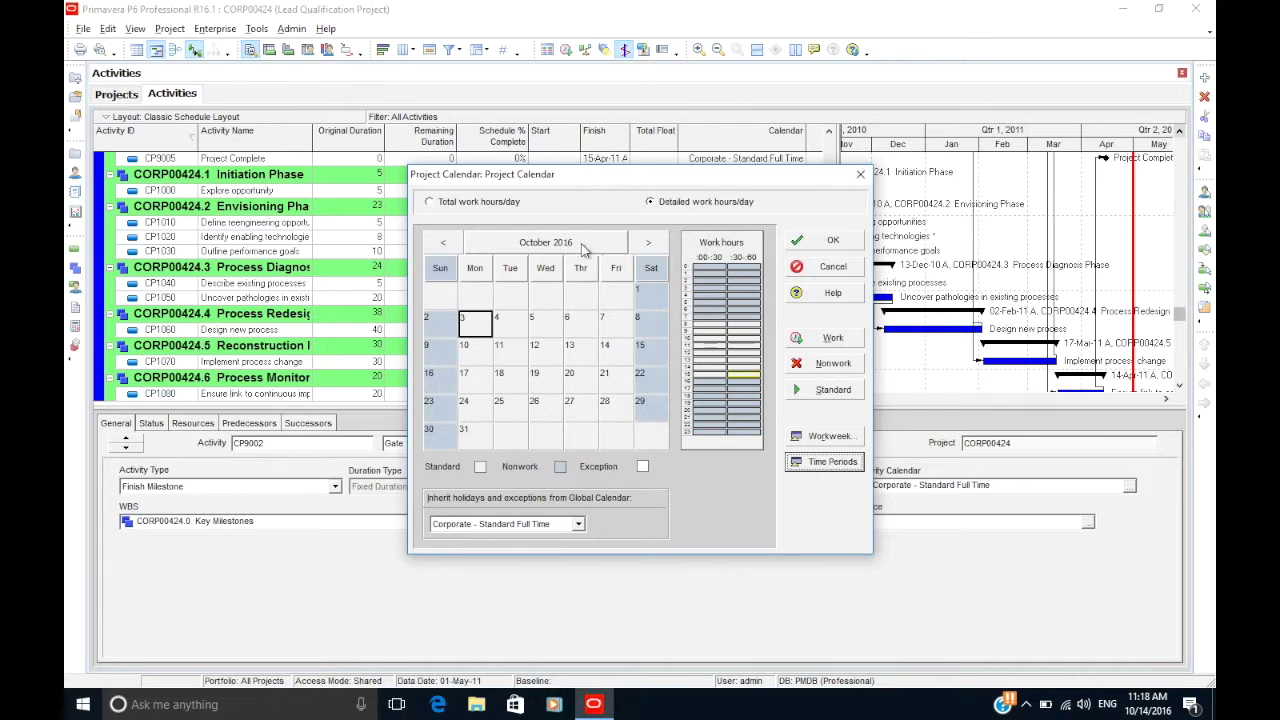
Browse the project calendar by month and by year, and check the global calendars available for inheriting holidays and exceptions
click(647, 244)
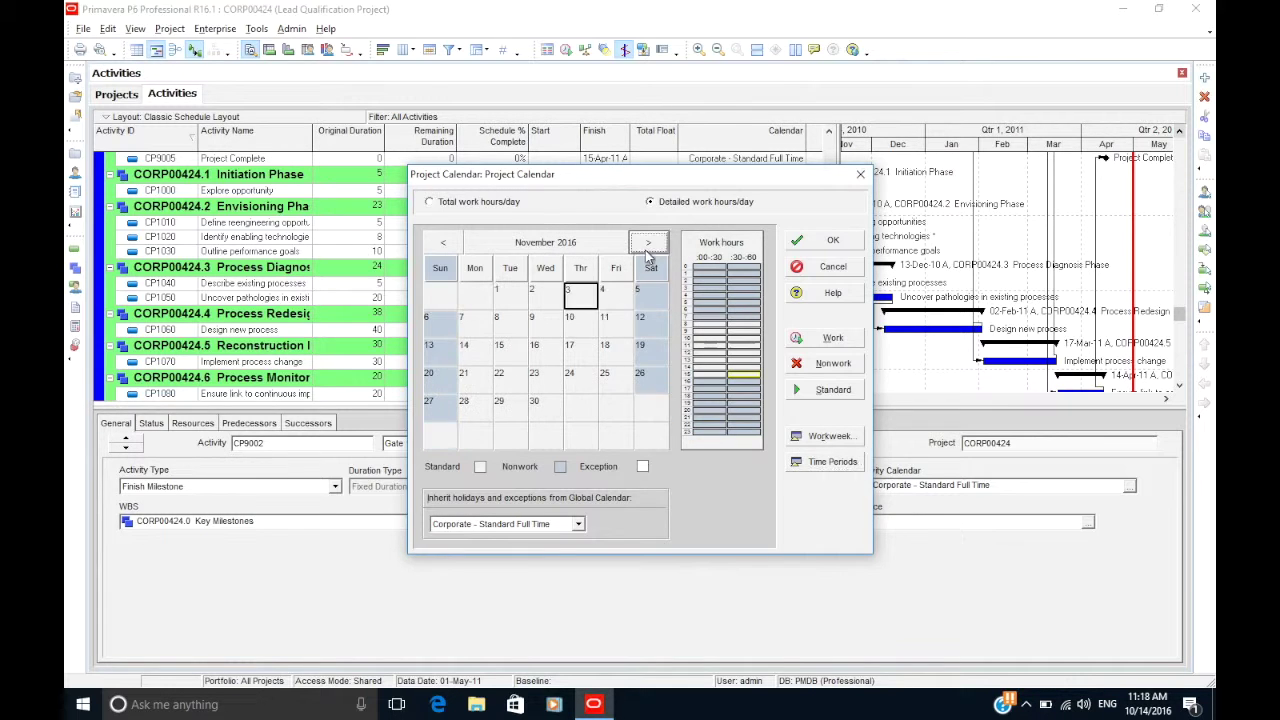
click(444, 245)
click(444, 245)
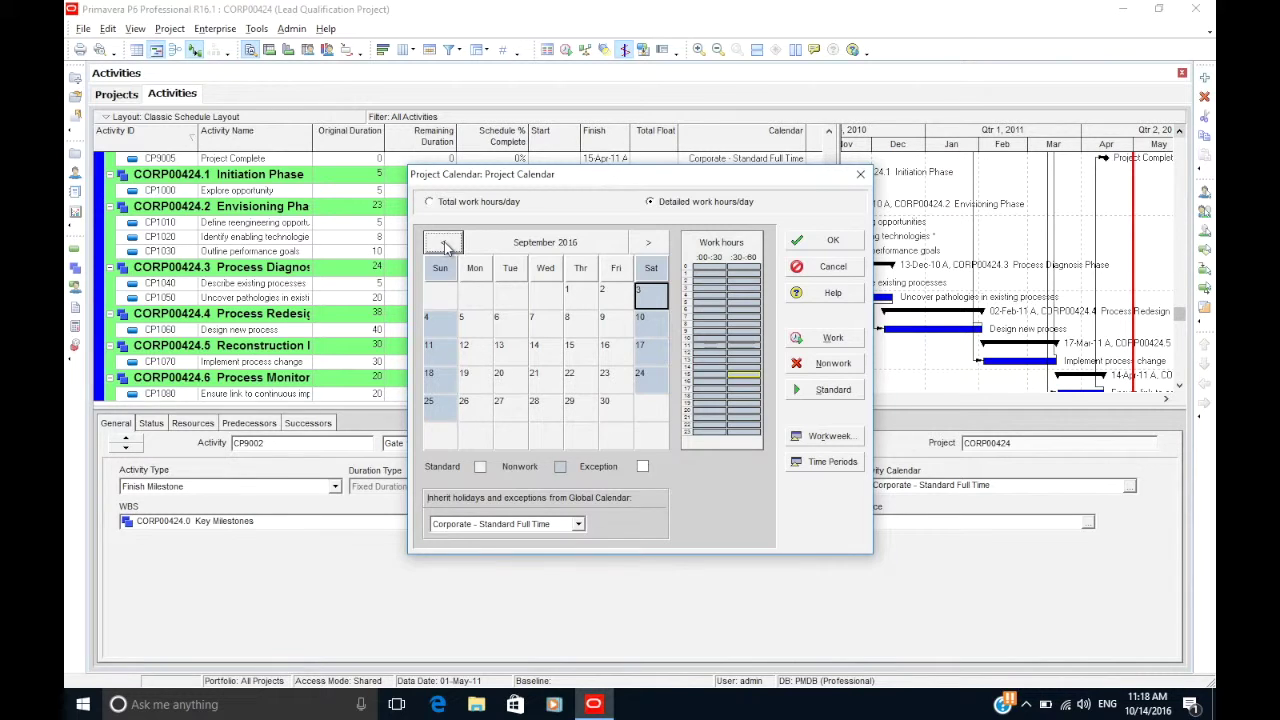
click(544, 250)
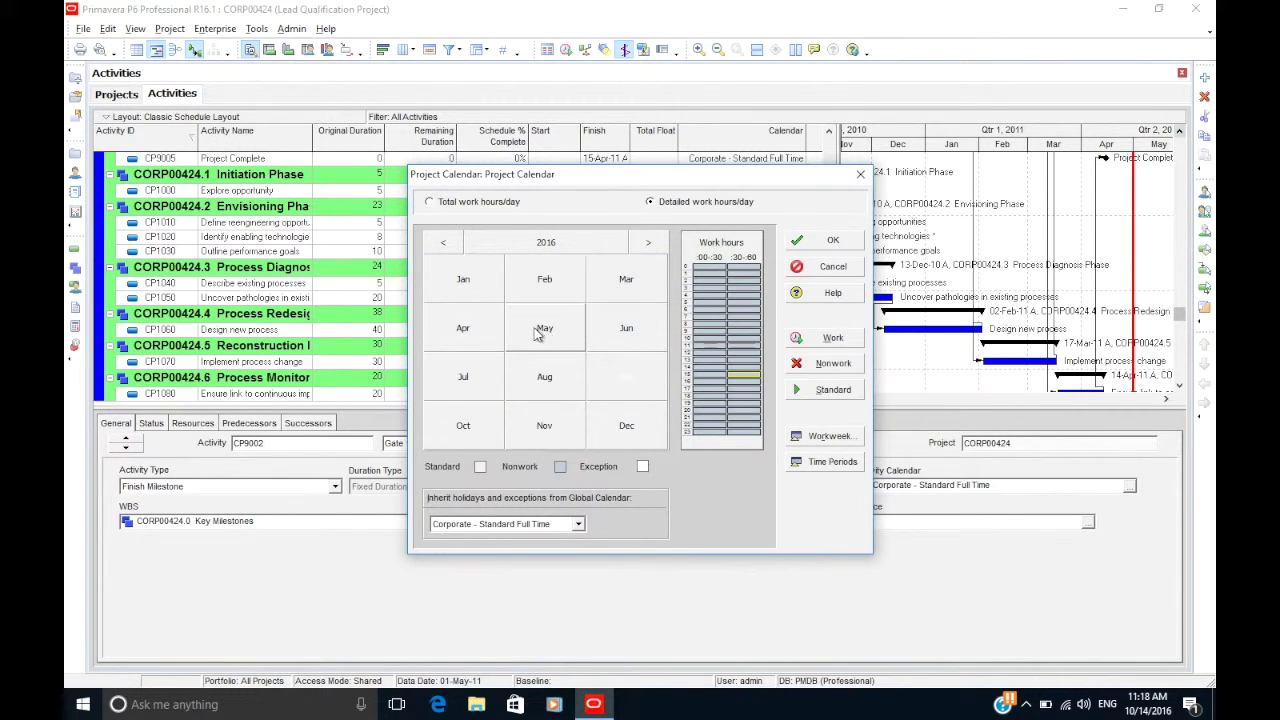
click(648, 242)
click(443, 243)
click(443, 243)
click(648, 242)
click(578, 524)
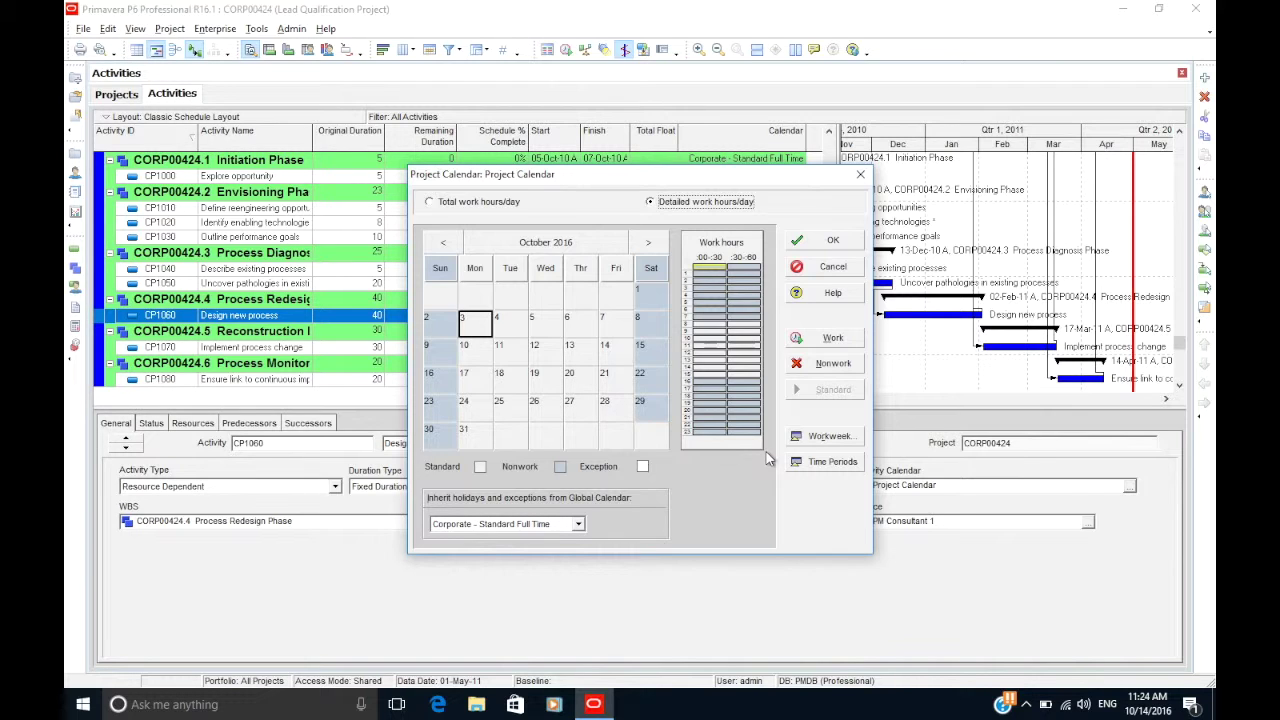
Select October 3 to 7, 2016 together with the separate dates October 19 and 25 in the project calendar
click(475, 332)
shift+click(620, 335)
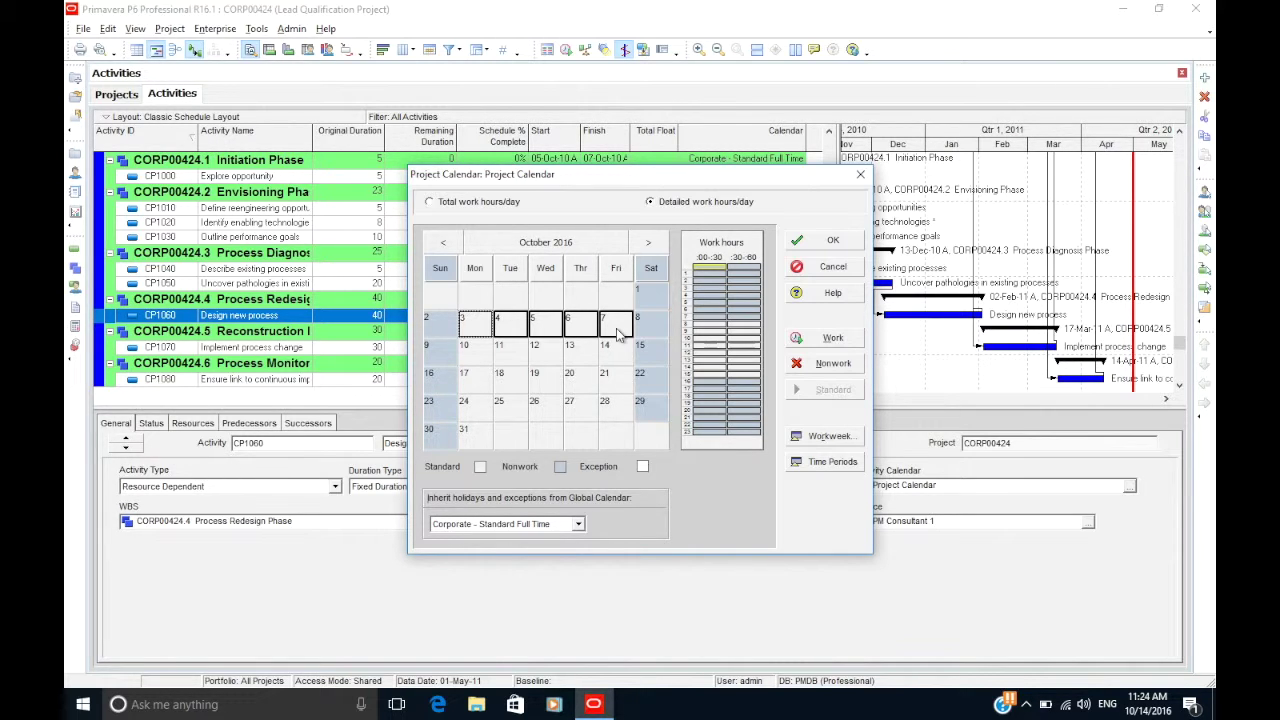
ctrl+click(546, 380)
ctrl+click(517, 405)
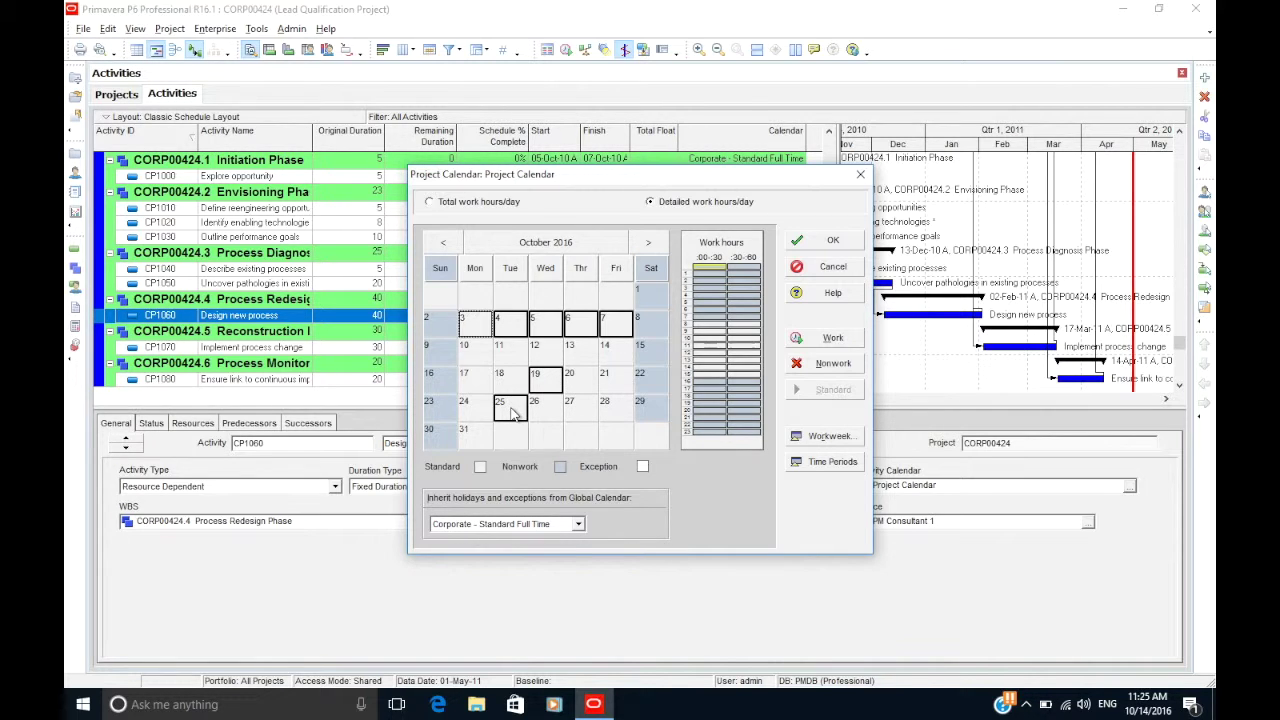
Make every Monday, Wednesday, Thursday and Friday of October 2016 nonwork, and set the same days back to work
click(548, 272)
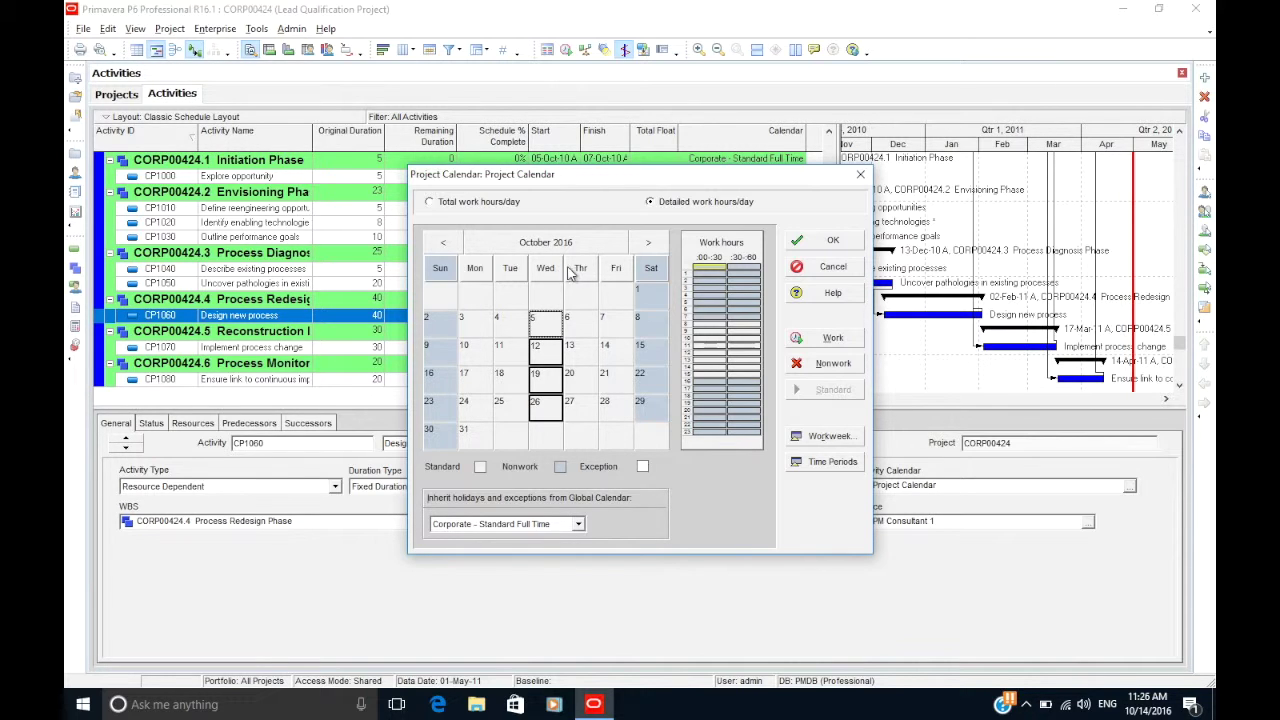
ctrl+click(580, 270)
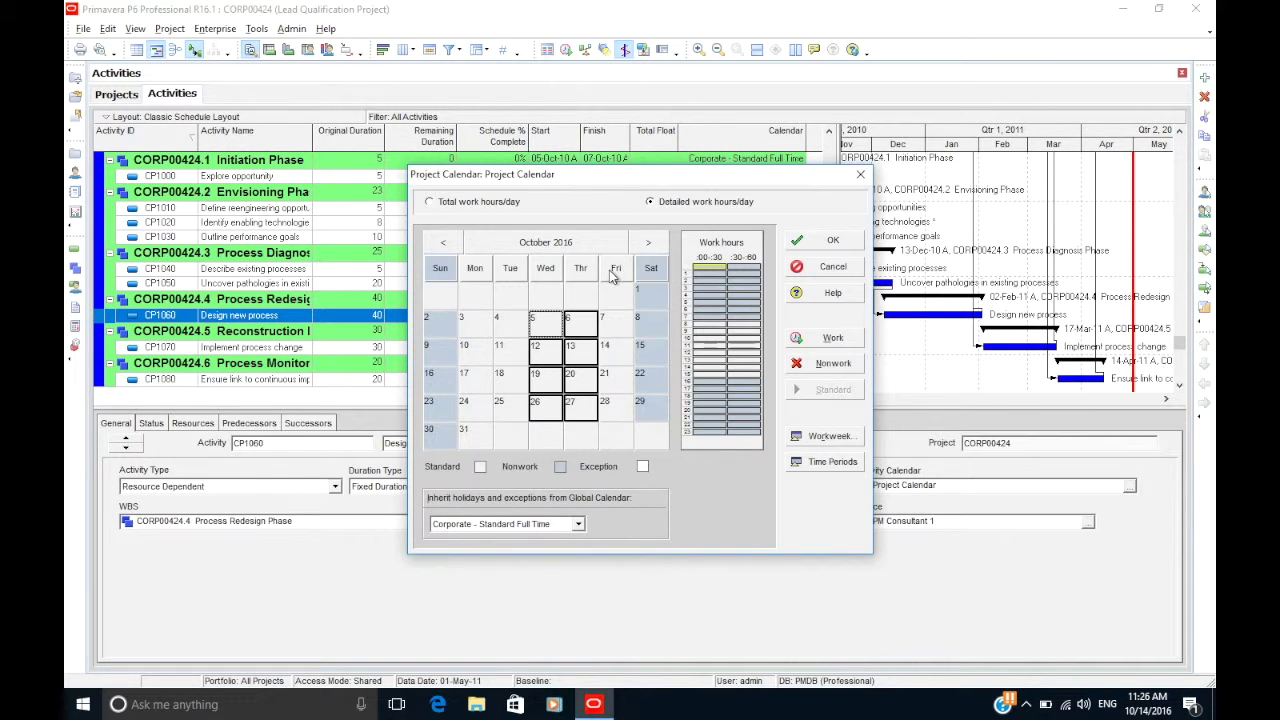
ctrl+click(610, 270)
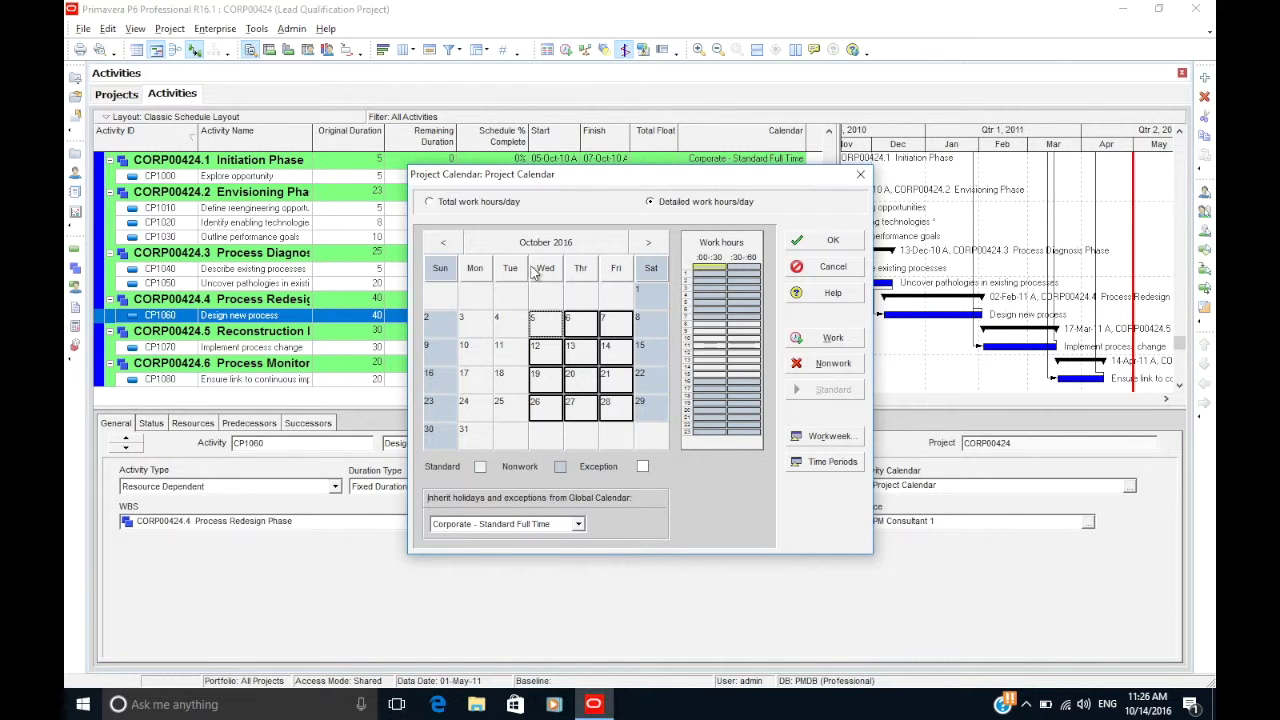
ctrl+click(480, 272)
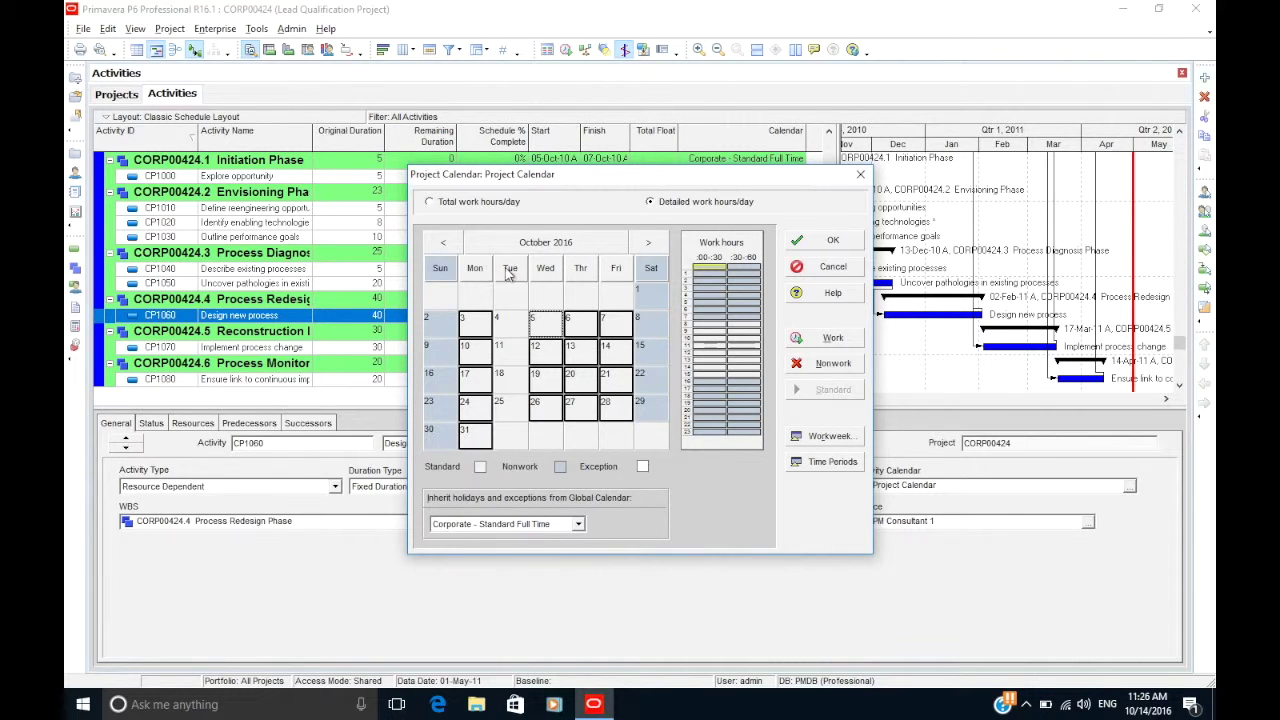
click(813, 364)
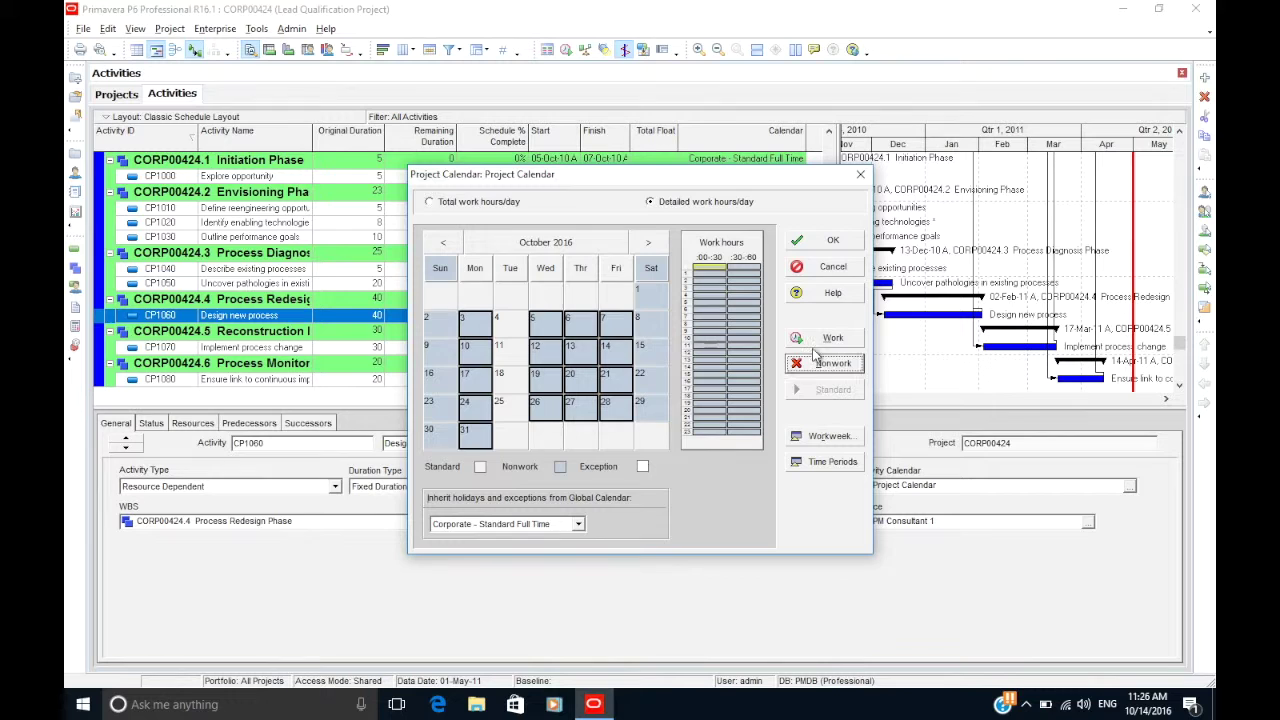
click(815, 342)
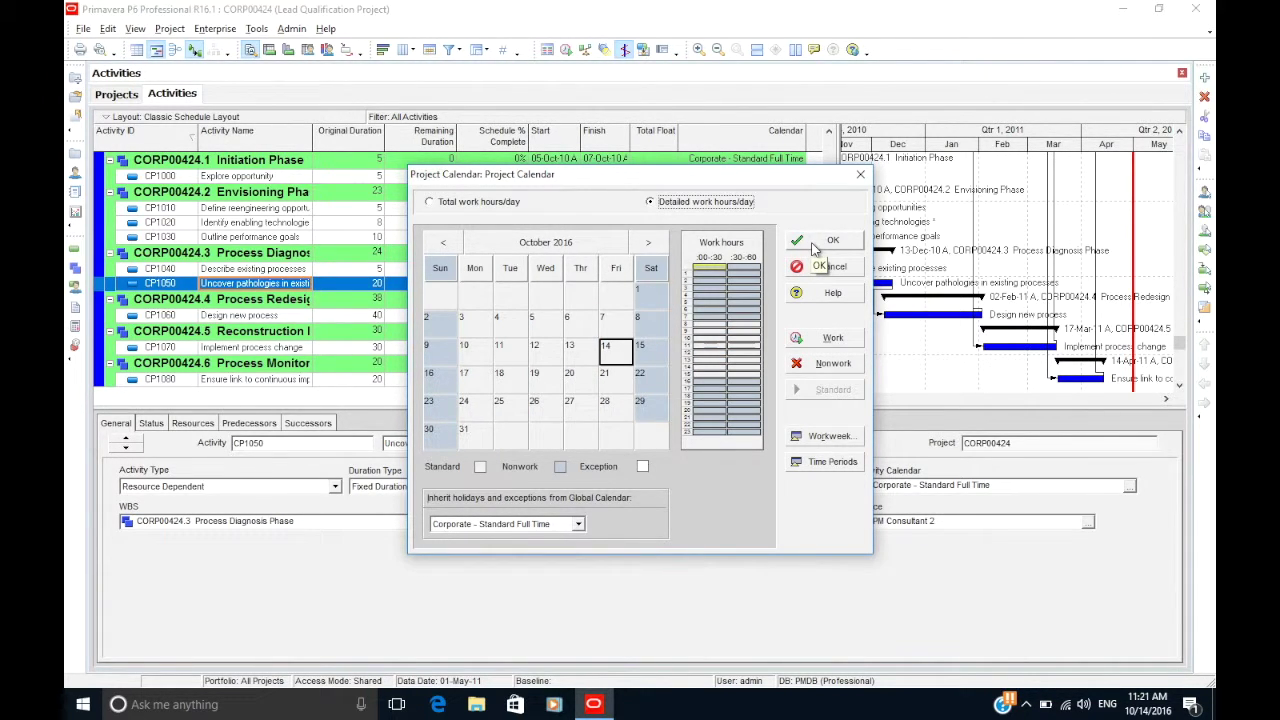
Accept the project calendar's settings and close the Calendars dialog
click(815, 245)
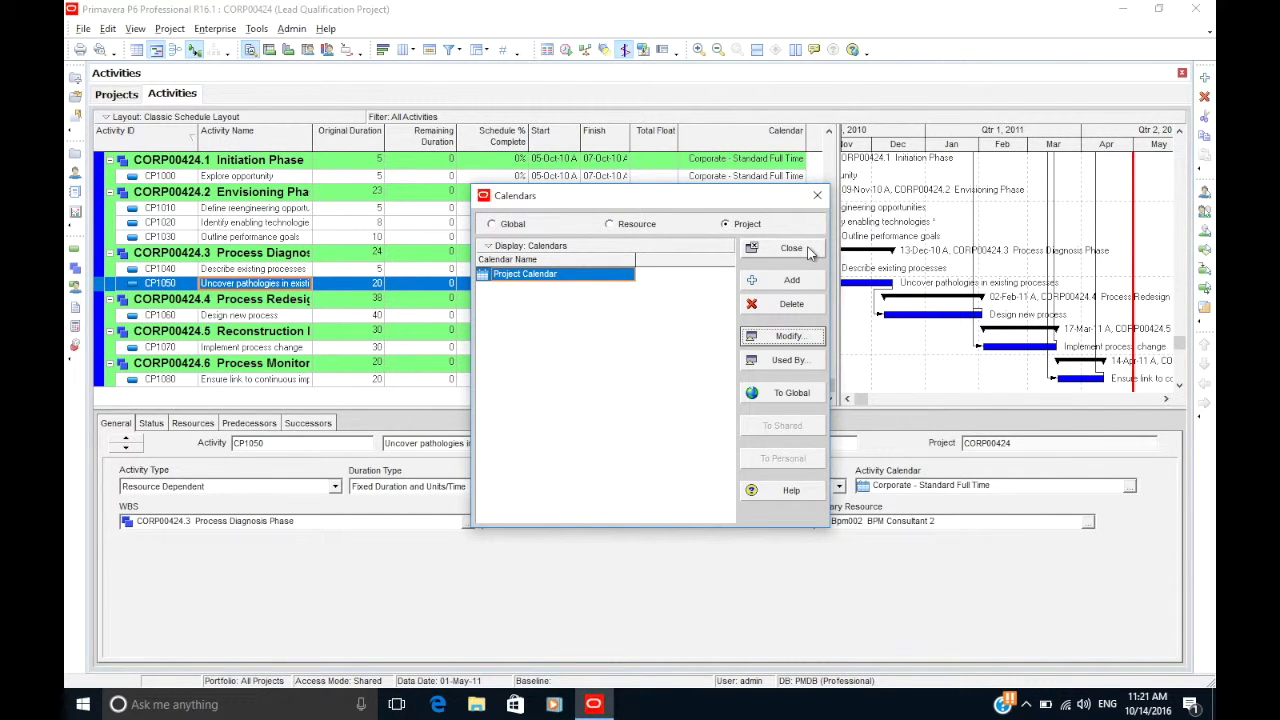
click(787, 250)
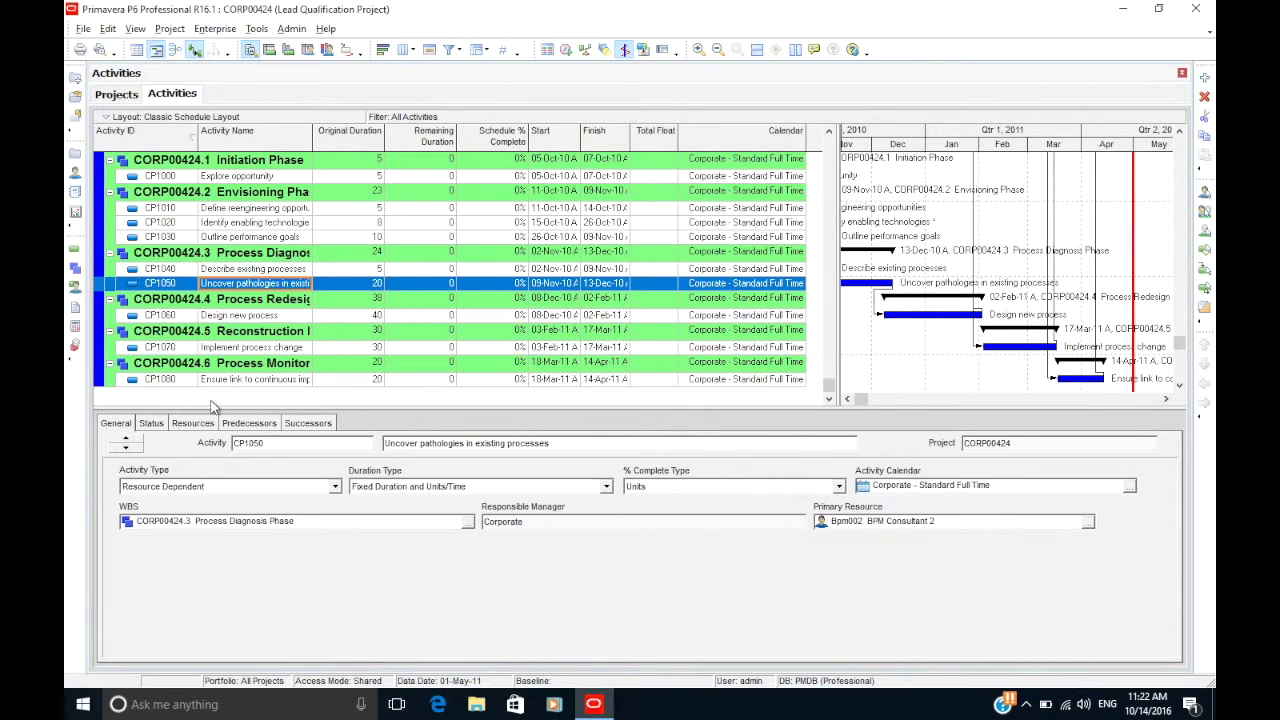
Assign the project-level calendar Project Calendar to activity CP1050, Uncover pathologies in existing processes, in its general details
click(122, 425)
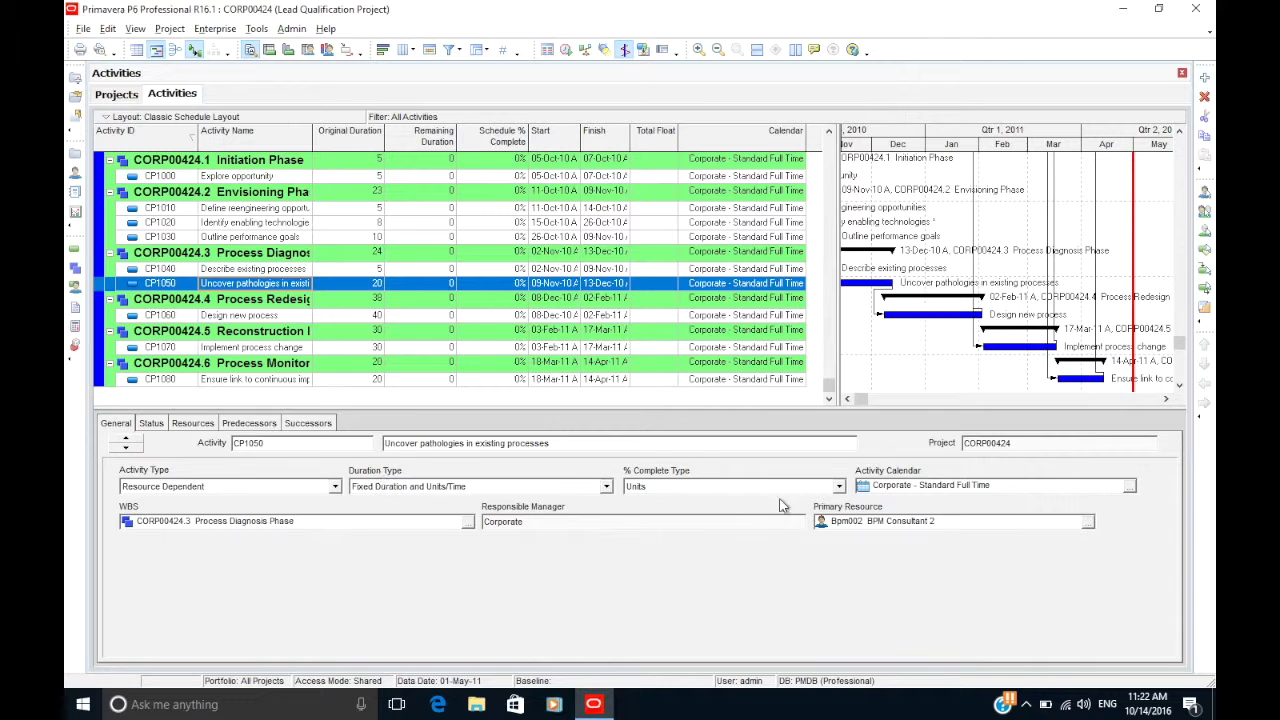
click(1130, 486)
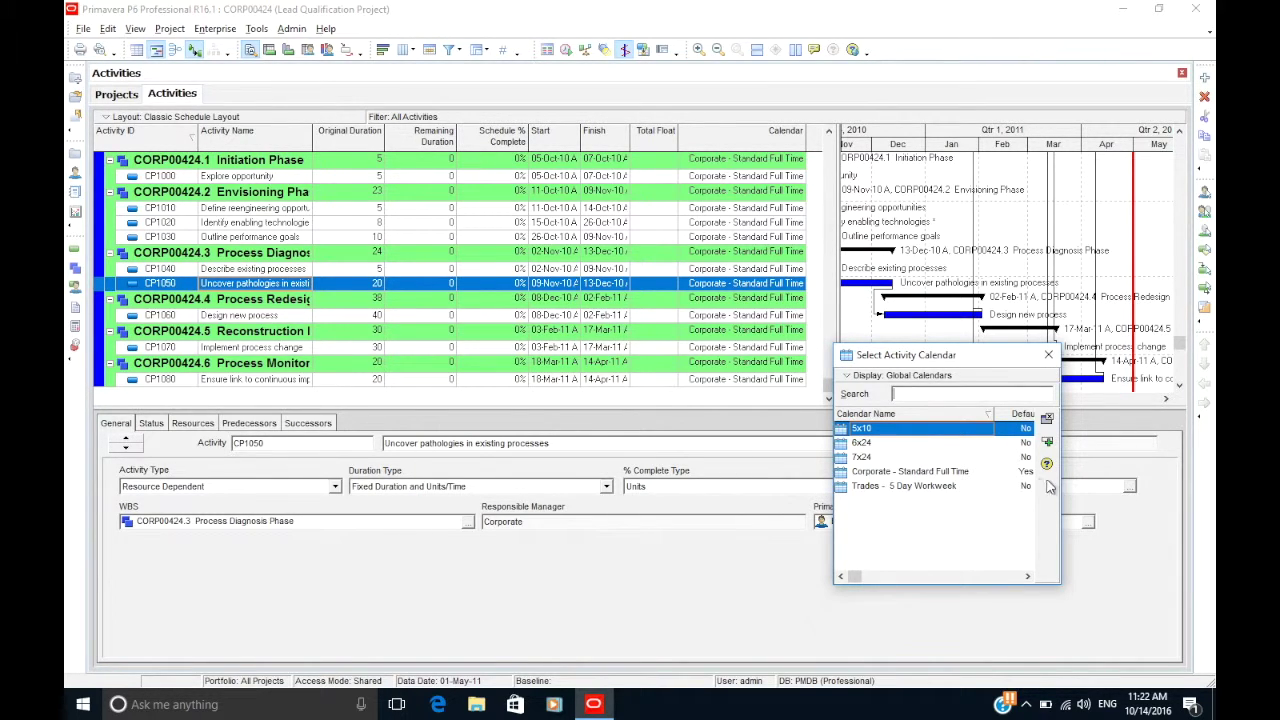
click(902, 376)
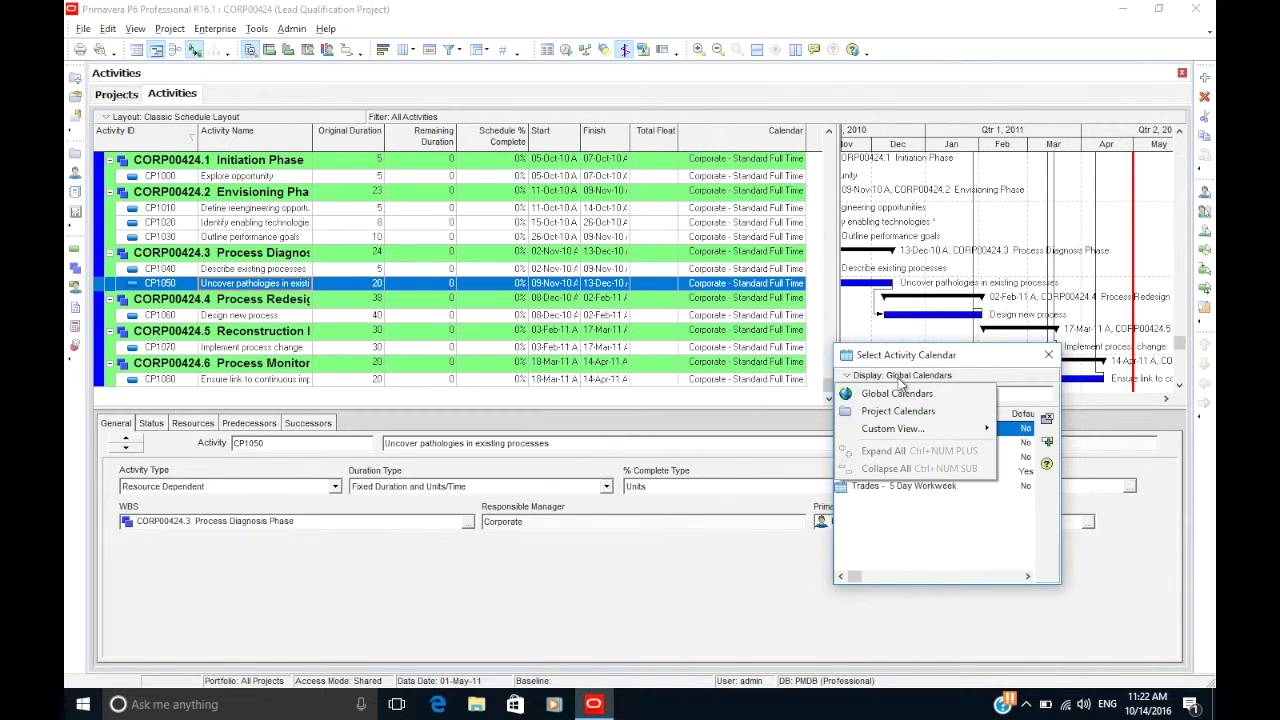
click(899, 412)
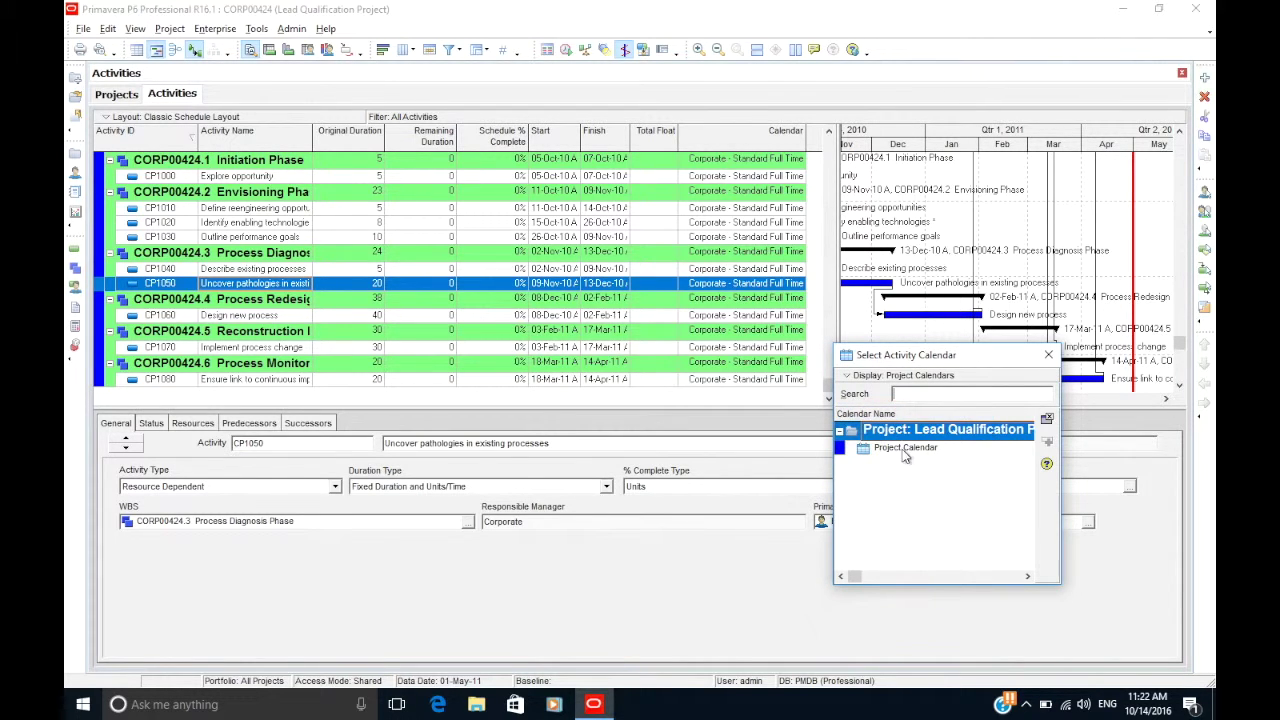
click(903, 450)
click(1047, 441)
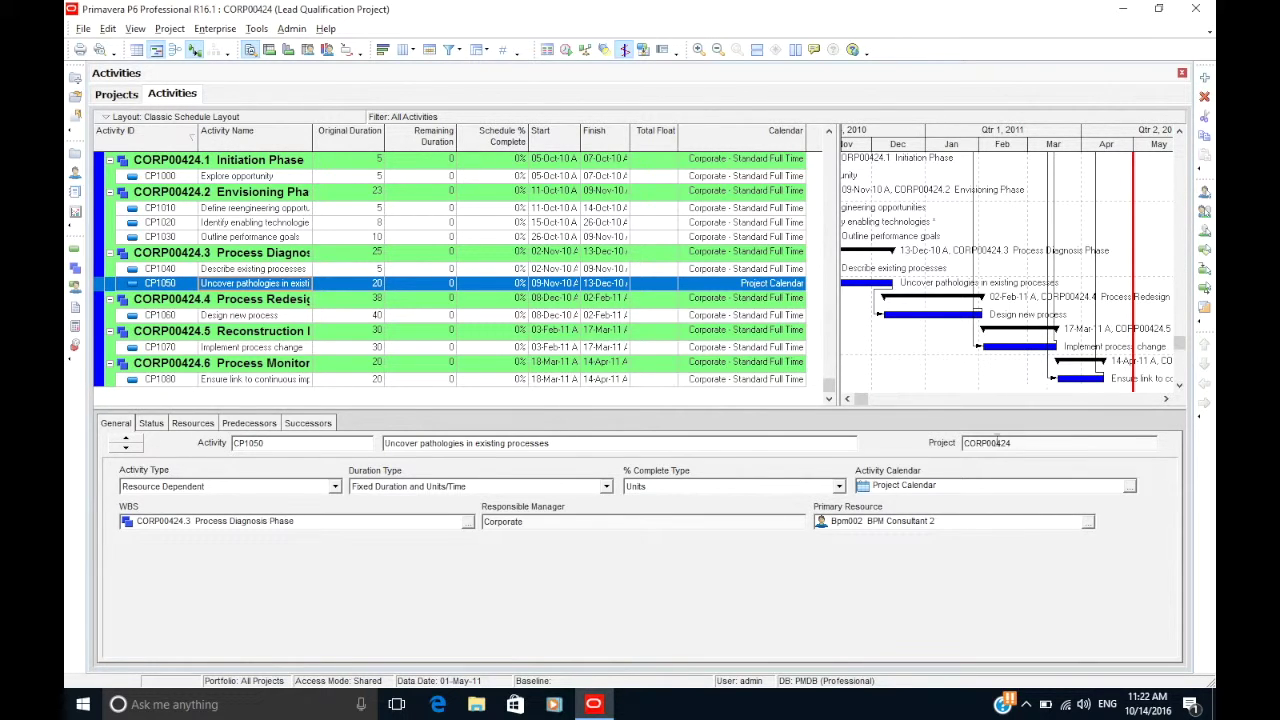
Assign Project Calendar to activity CP1060, Design new process, directly from its Calendar column in the activity table
click(789, 316)
click(789, 316)
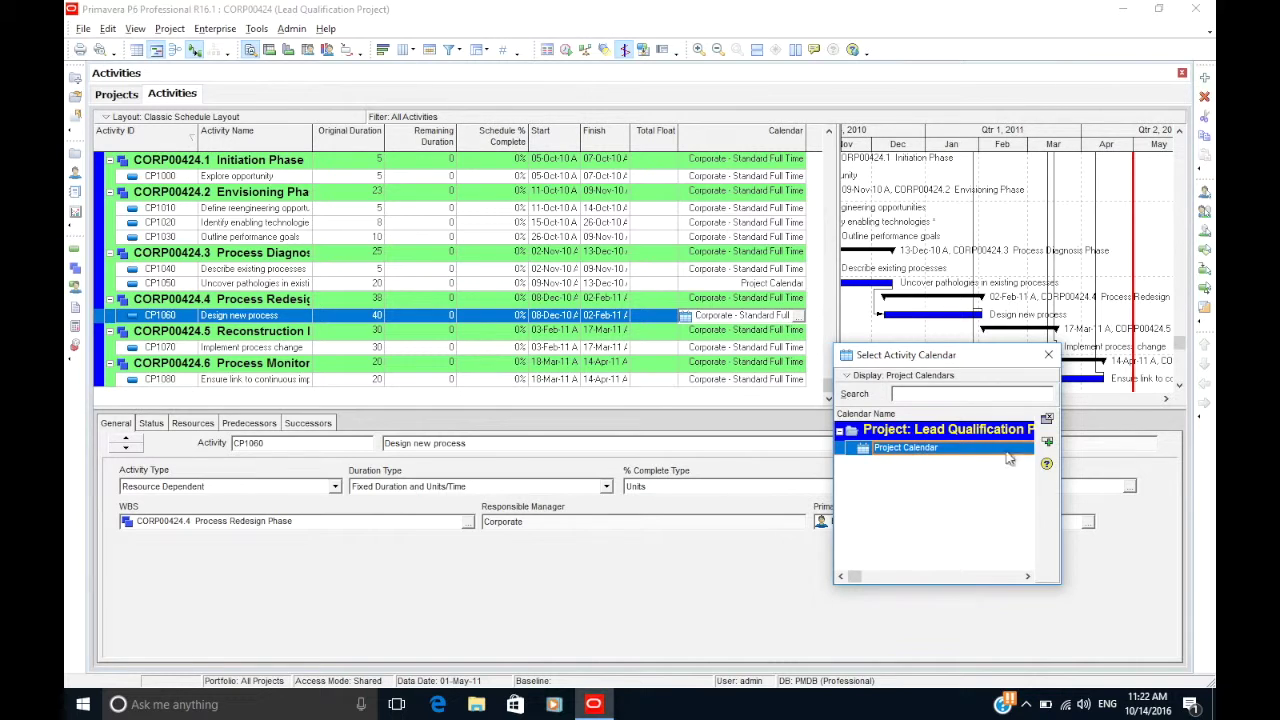
click(1046, 441)
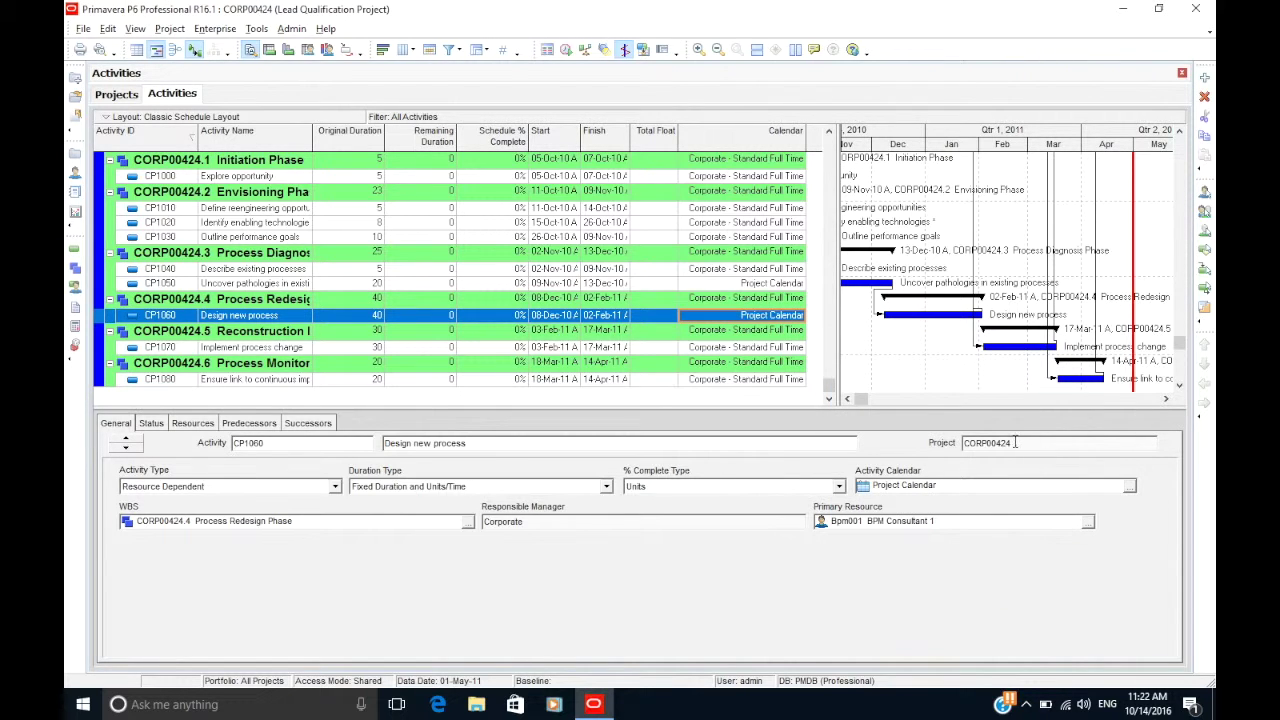